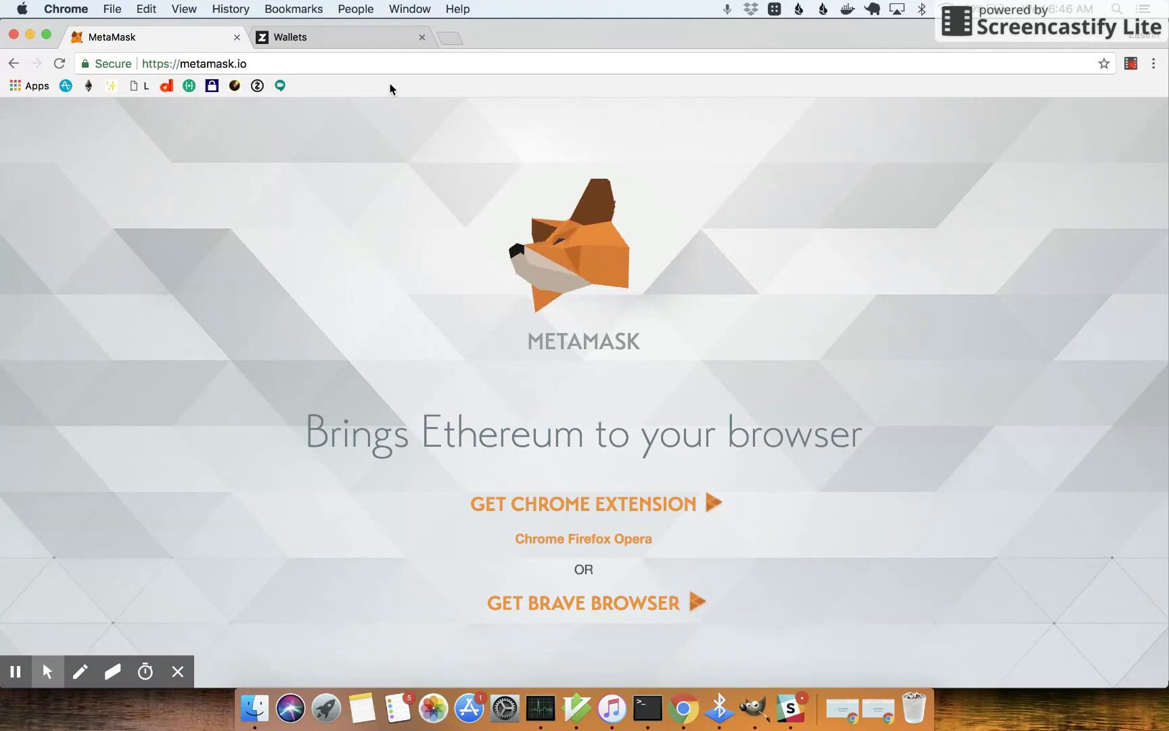
- Install the MetaMask extension from its Chrome Web Store page and close the extra tabs
{"action": "left_click", "coordinate": [372, 36]}
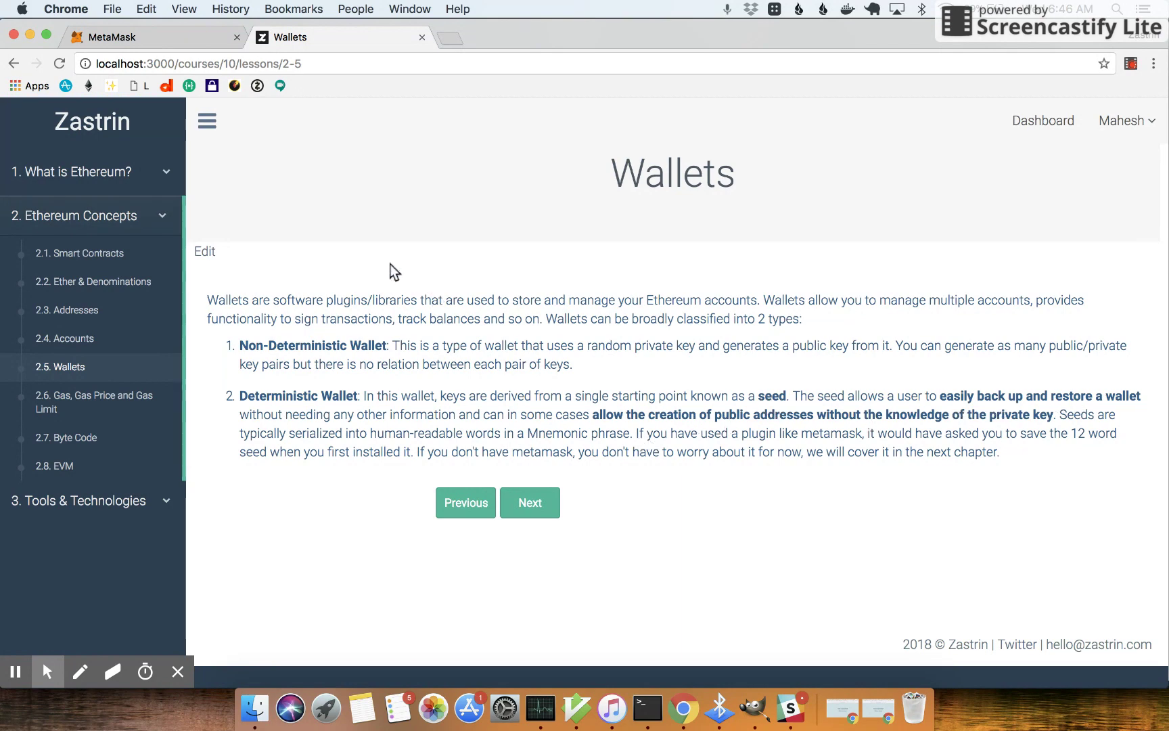
{"action": "left_click", "coordinate": [194, 38]}
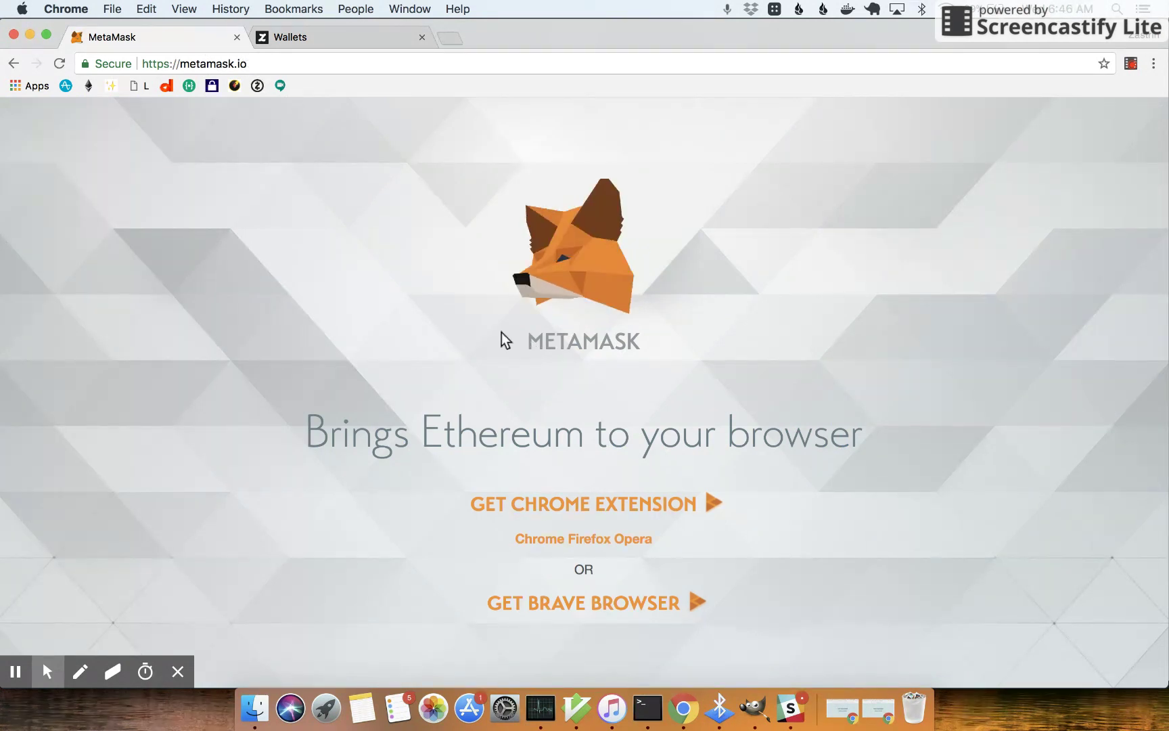
{"action": "left_click", "coordinate": [583, 509]}
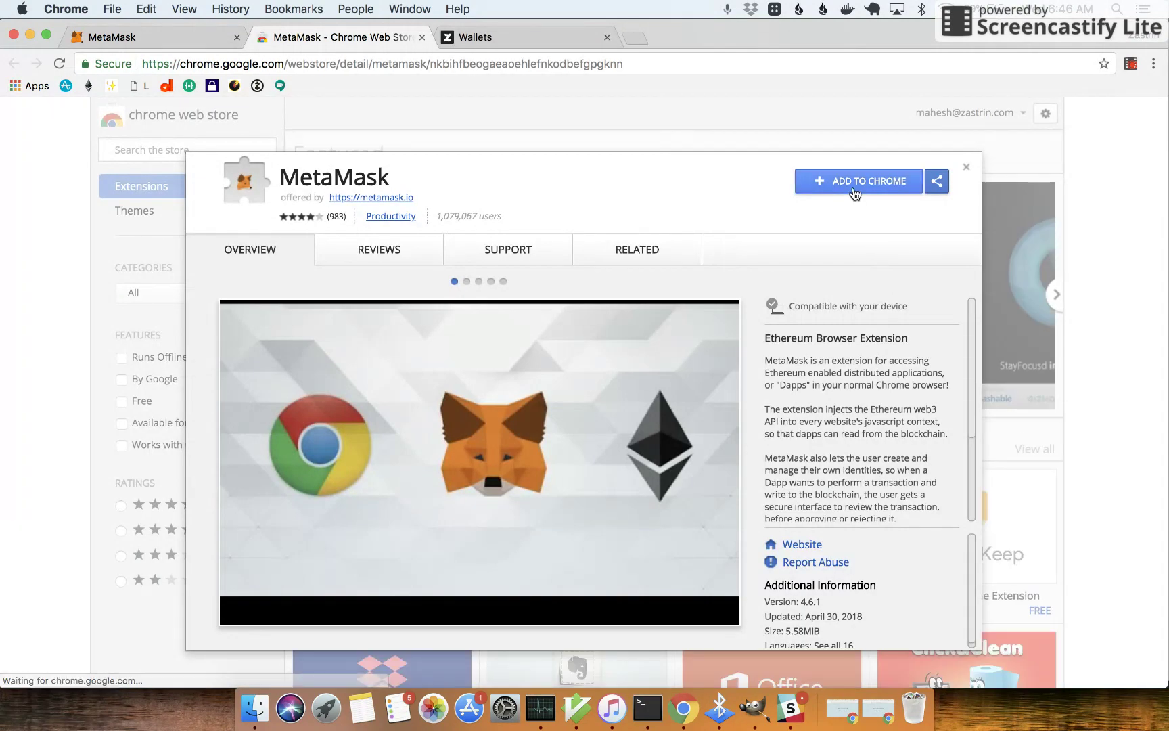
{"action": "left_click", "coordinate": [855, 191]}
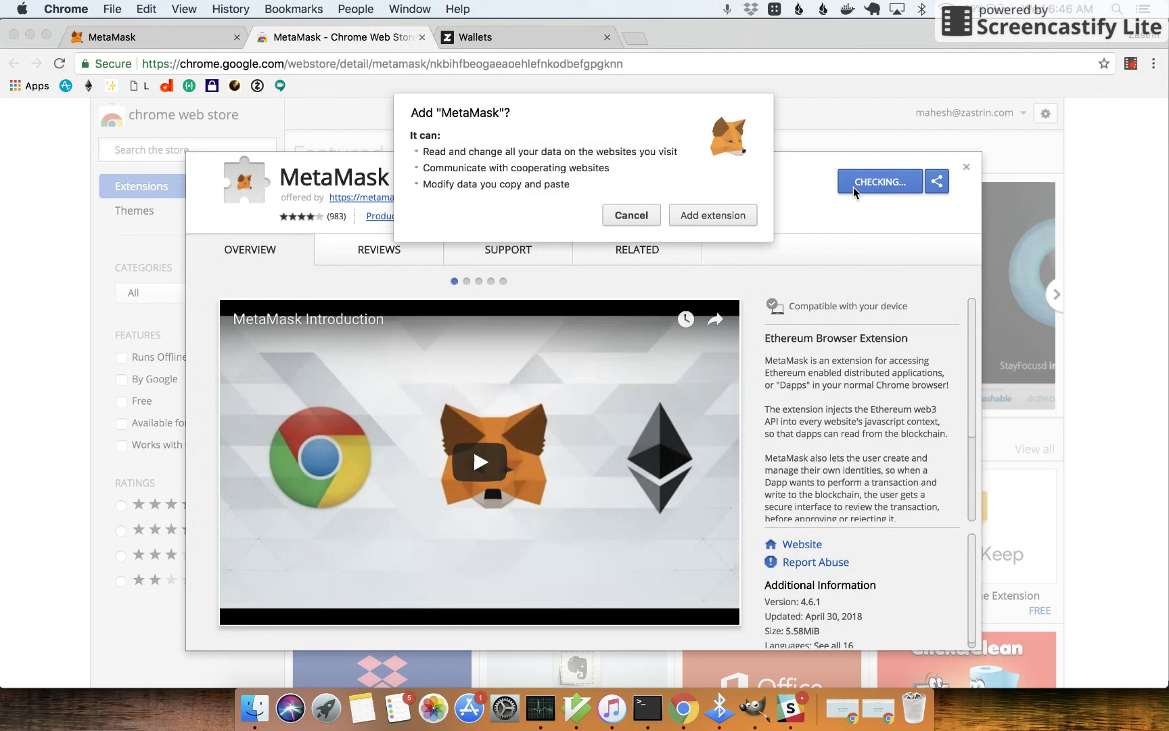
{"action": "left_click", "coordinate": [723, 219]}
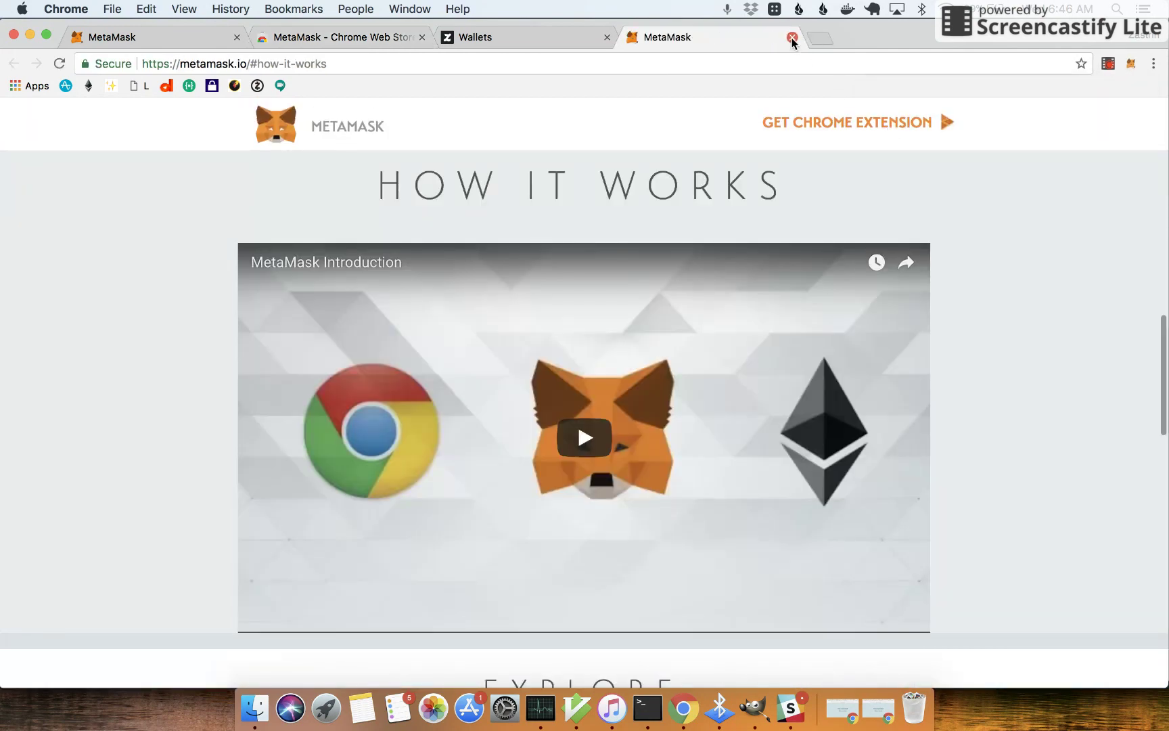
{"action": "left_click", "coordinate": [793, 39]}
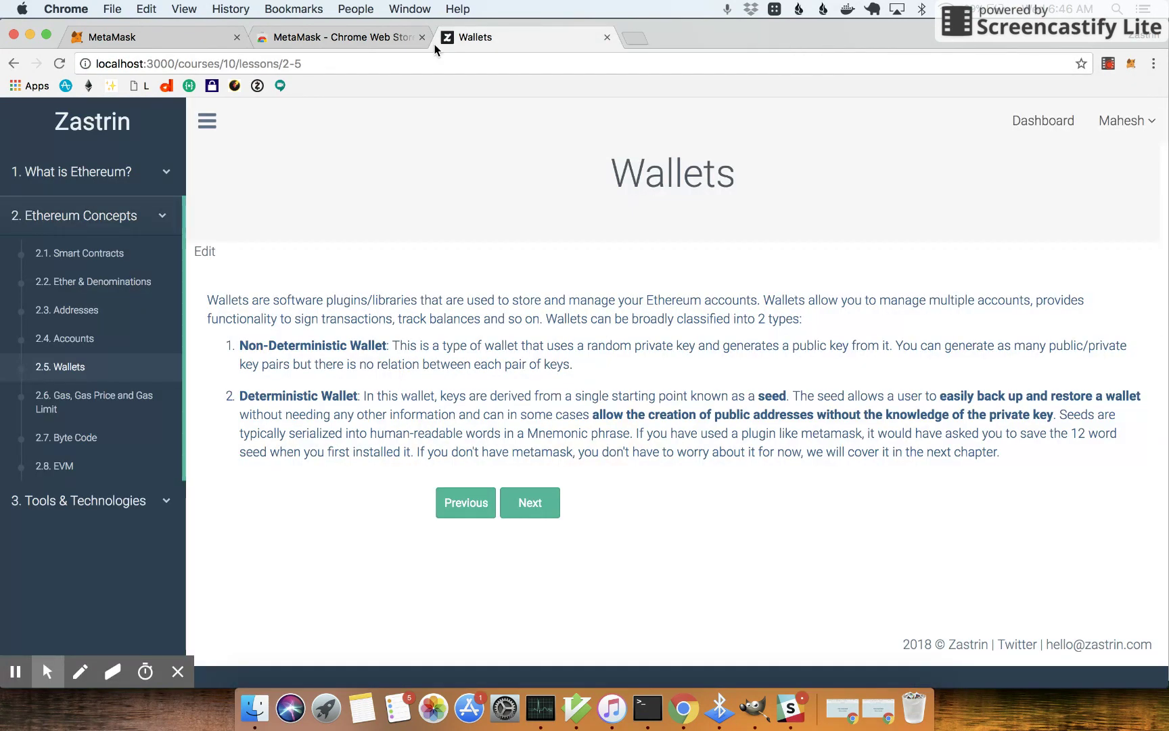
{"action": "left_click", "coordinate": [381, 39]}
- Close the Web Store tab, open MetaMask from the toolbar and accept its privacy notice
{"action": "left_click", "coordinate": [417, 38]}
{"action": "left_click", "coordinate": [175, 41]}
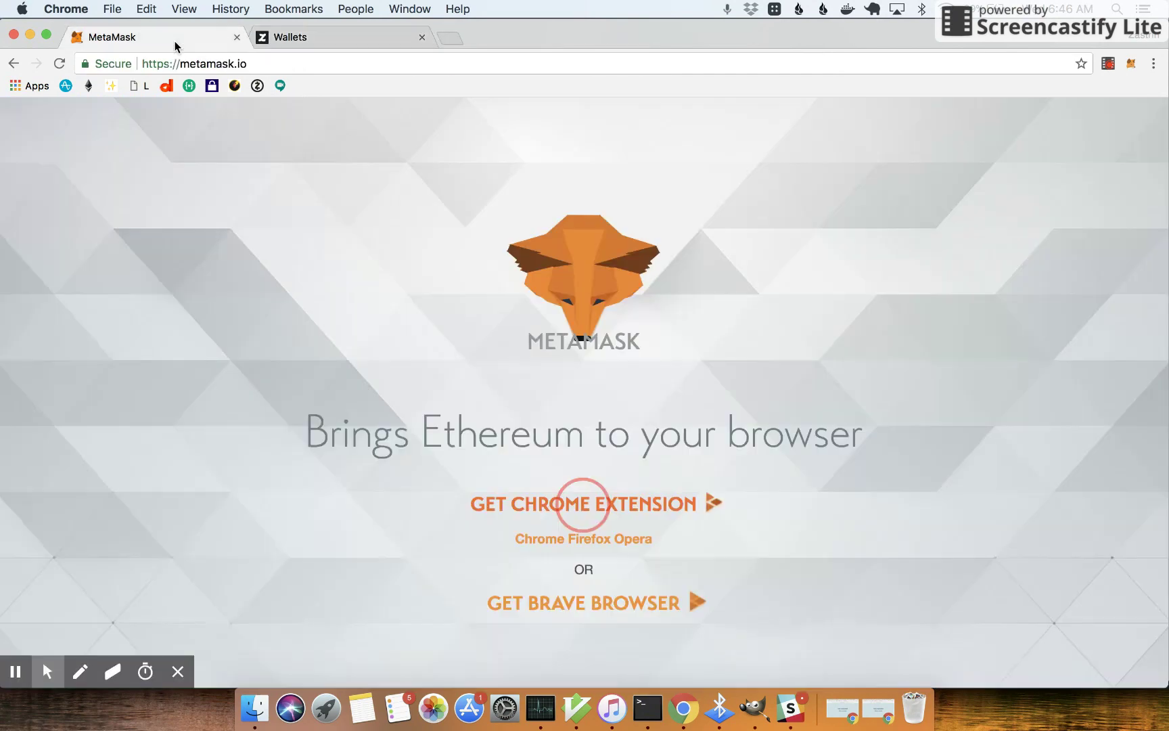
{"action": "left_click", "coordinate": [1129, 64]}
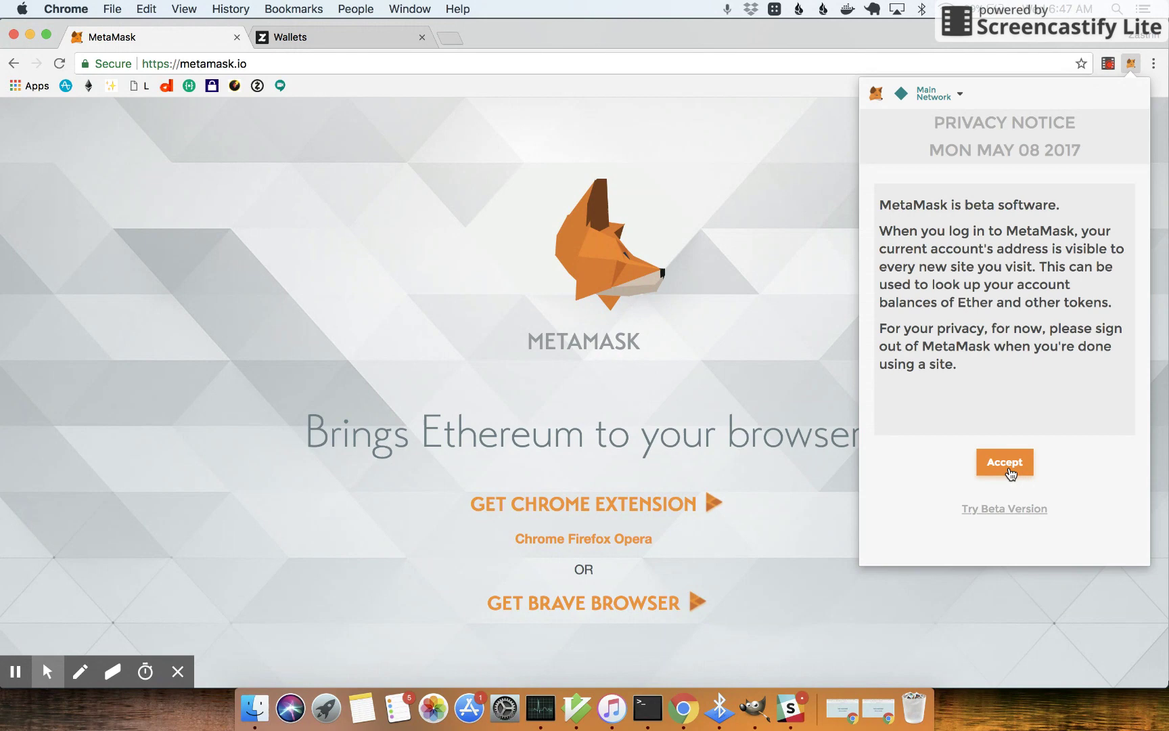
{"action": "left_click", "coordinate": [1007, 470]}
- Accept MetaMask's terms of use and enter a new vault password
{"action": "scroll", "coordinate": [1017, 318], "scroll_direction": "down", "scroll_amount": 10}
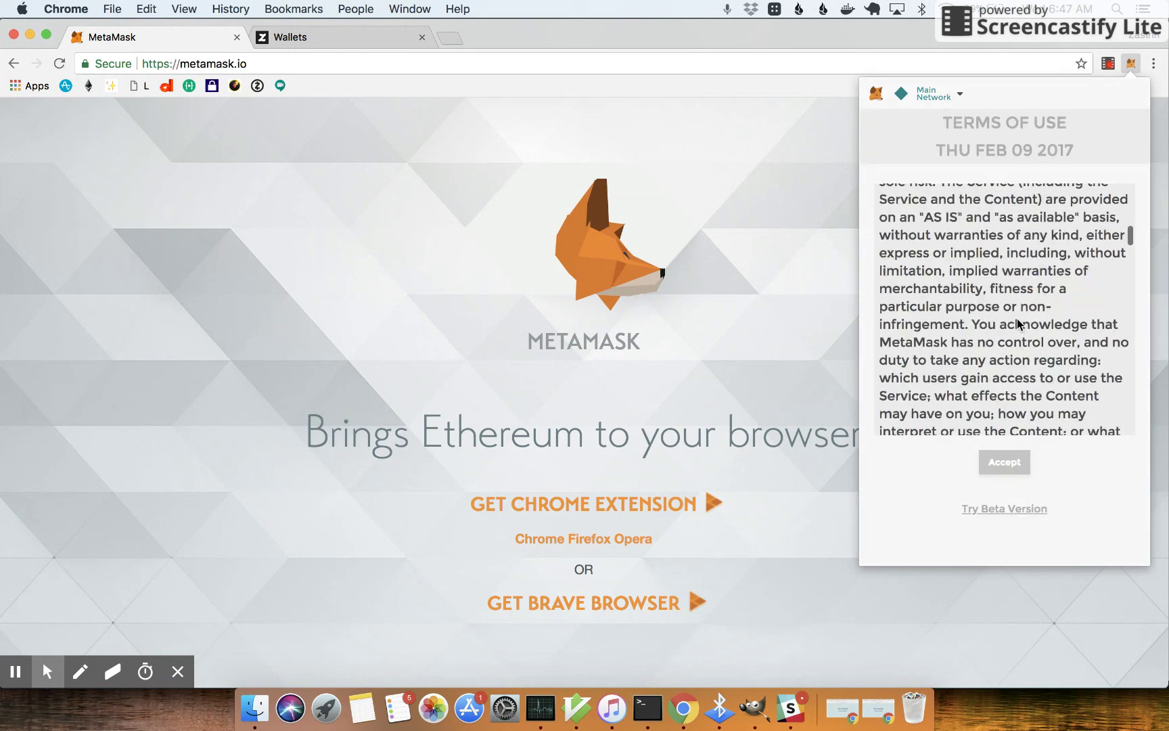
{"action": "scroll", "coordinate": [1017, 318], "scroll_direction": "down", "scroll_amount": 20}
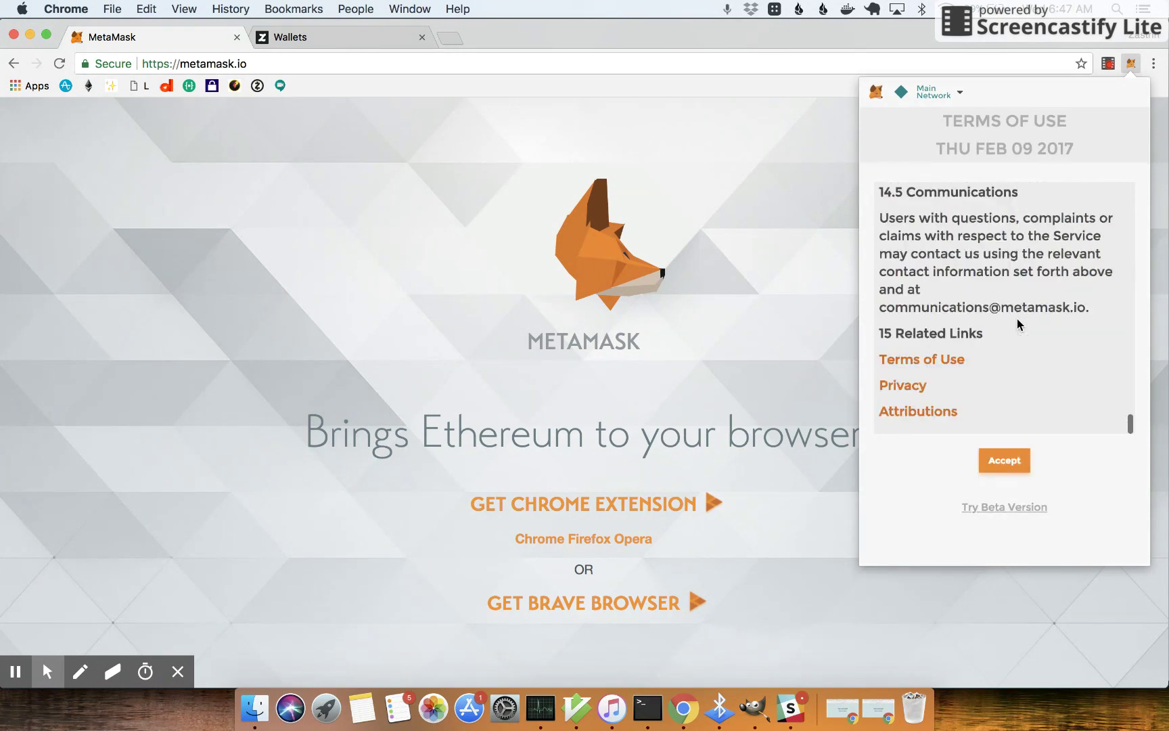
{"action": "left_click", "coordinate": [1002, 467]}
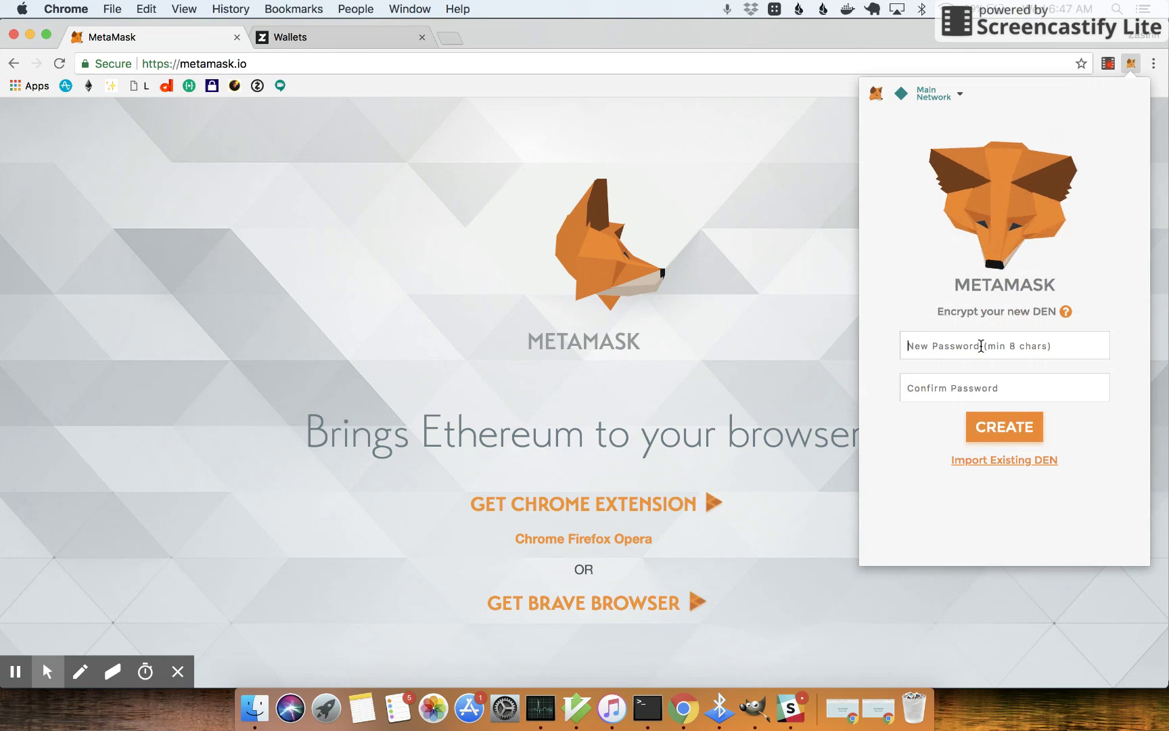
{"action": "left_click", "coordinate": [981, 346]}
{"action": "type", "text": "•••••"}
- Create the vault and copy its 12 seed words
{"action": "left_click", "coordinate": [1002, 427]}
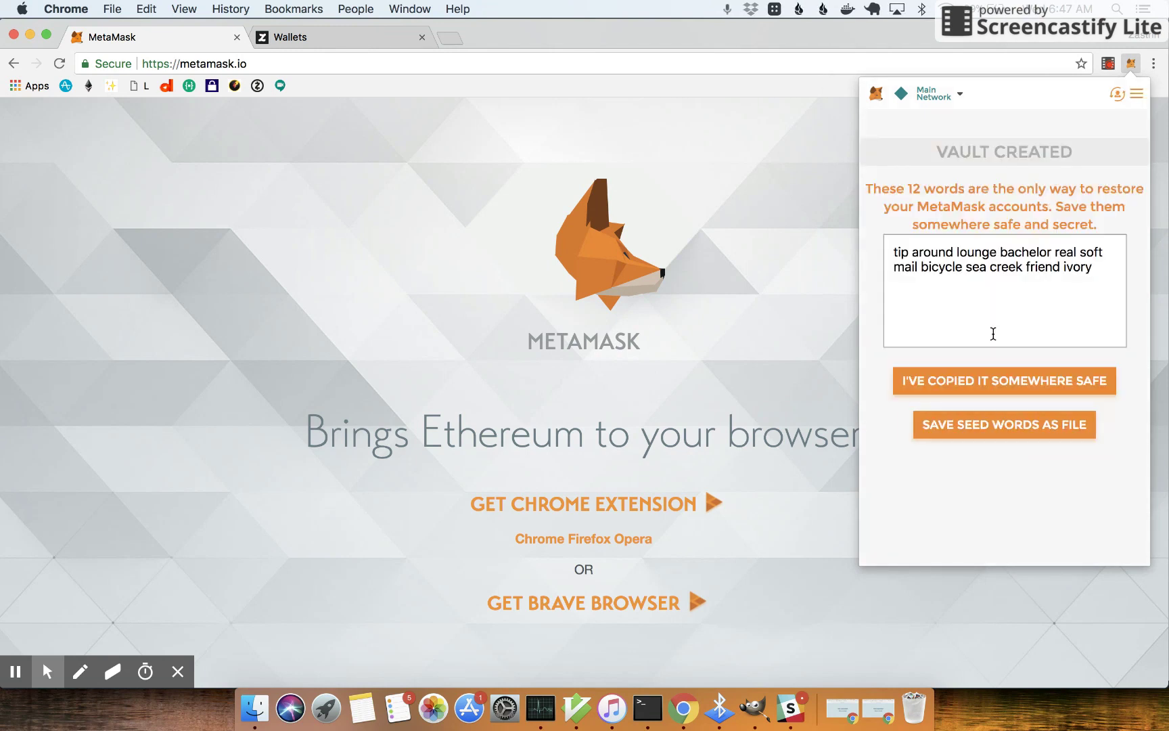
{"action": "triple_click", "coordinate": [985, 253]}
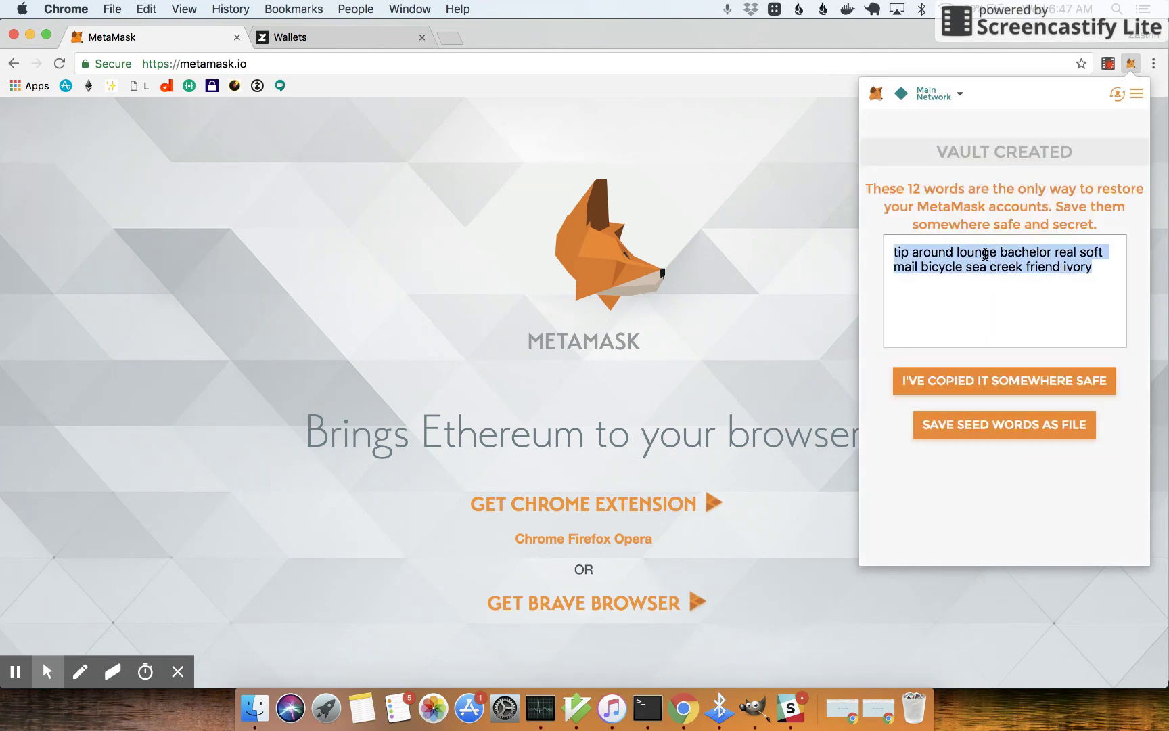
{"action": "key", "text": "super+c"}
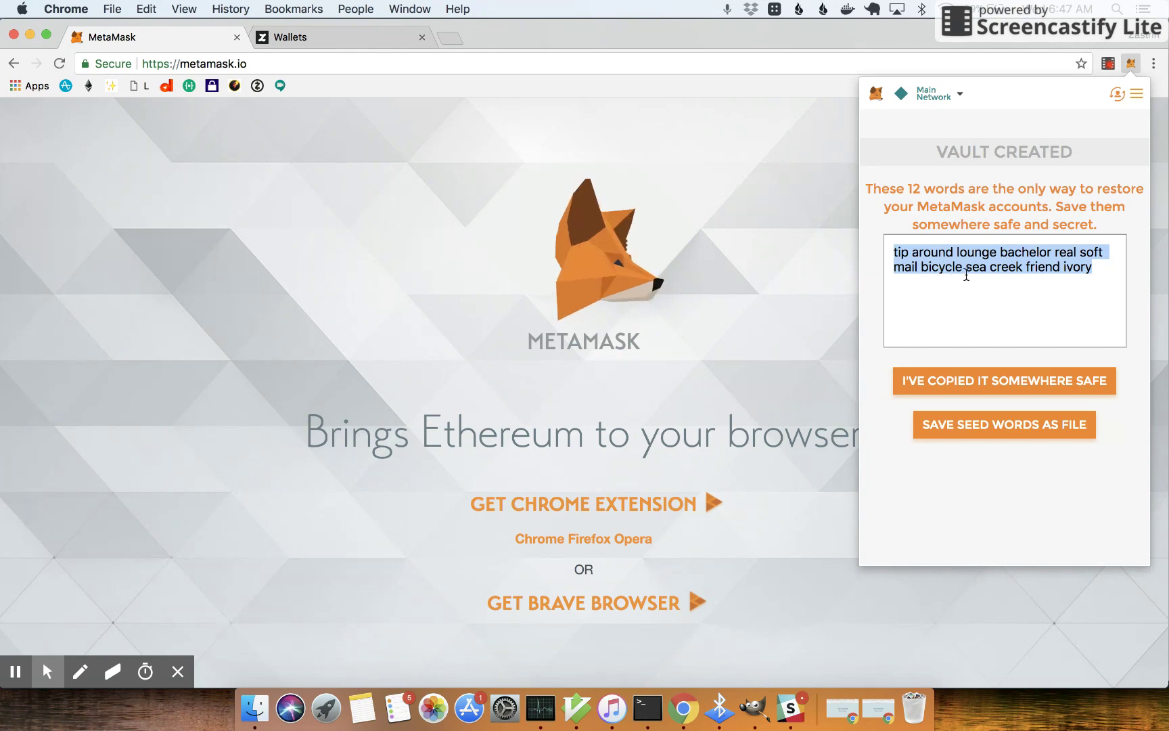
- Replace the old seed phrase in MacVim with the new one, then confirm the seed was saved
{"action": "key", "text": "super+Tab"}
{"action": "left_click", "coordinate": [262, 366]}
{"action": "key", "text": "super+a"}
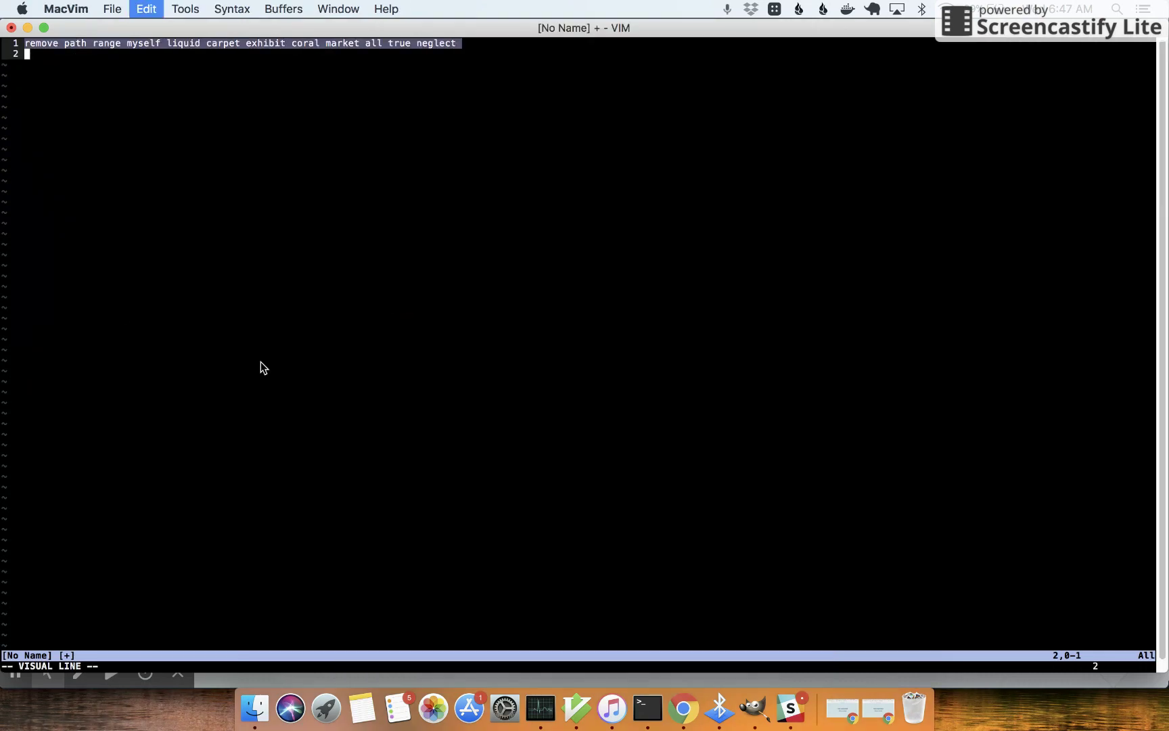
{"action": "key", "text": "super+v"}
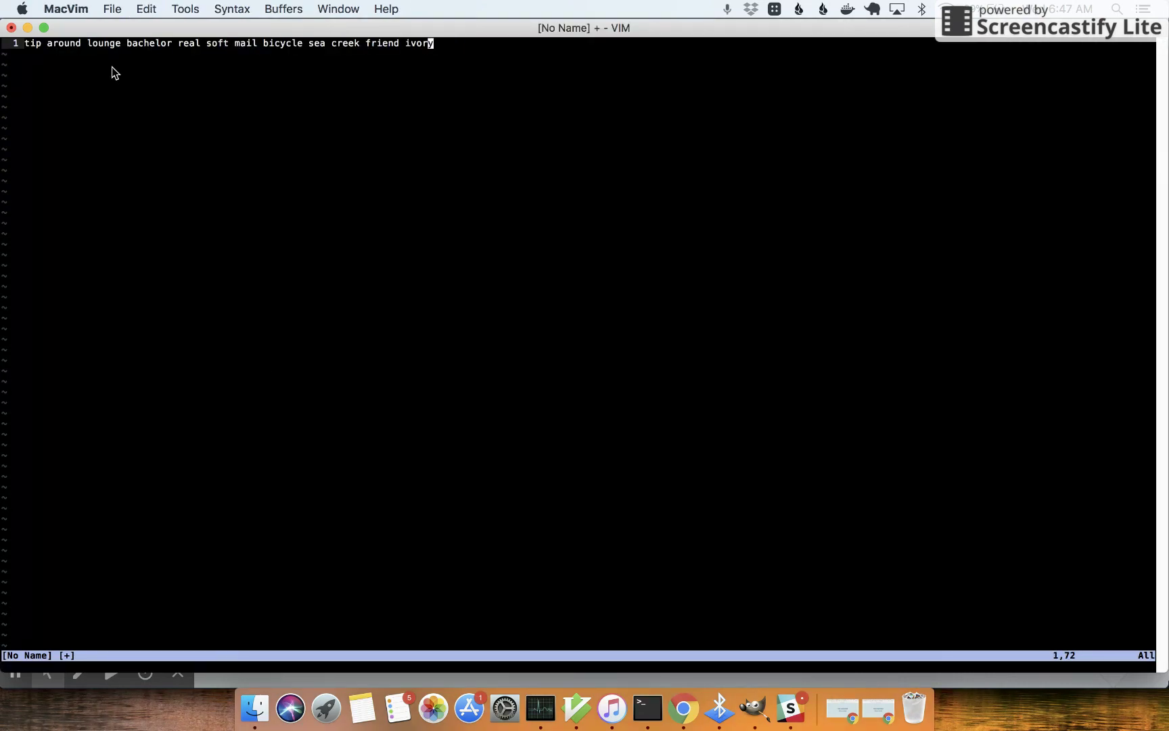
{"action": "key", "text": "super+Tab"}
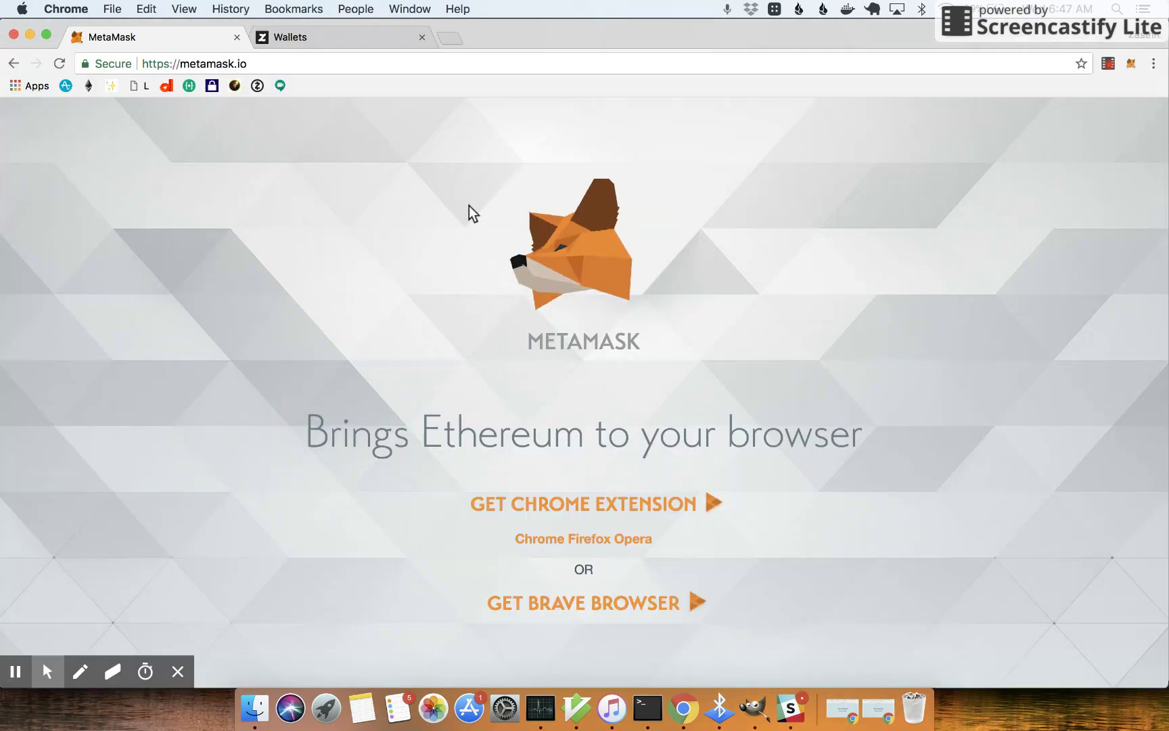
{"action": "left_click", "coordinate": [1129, 68]}
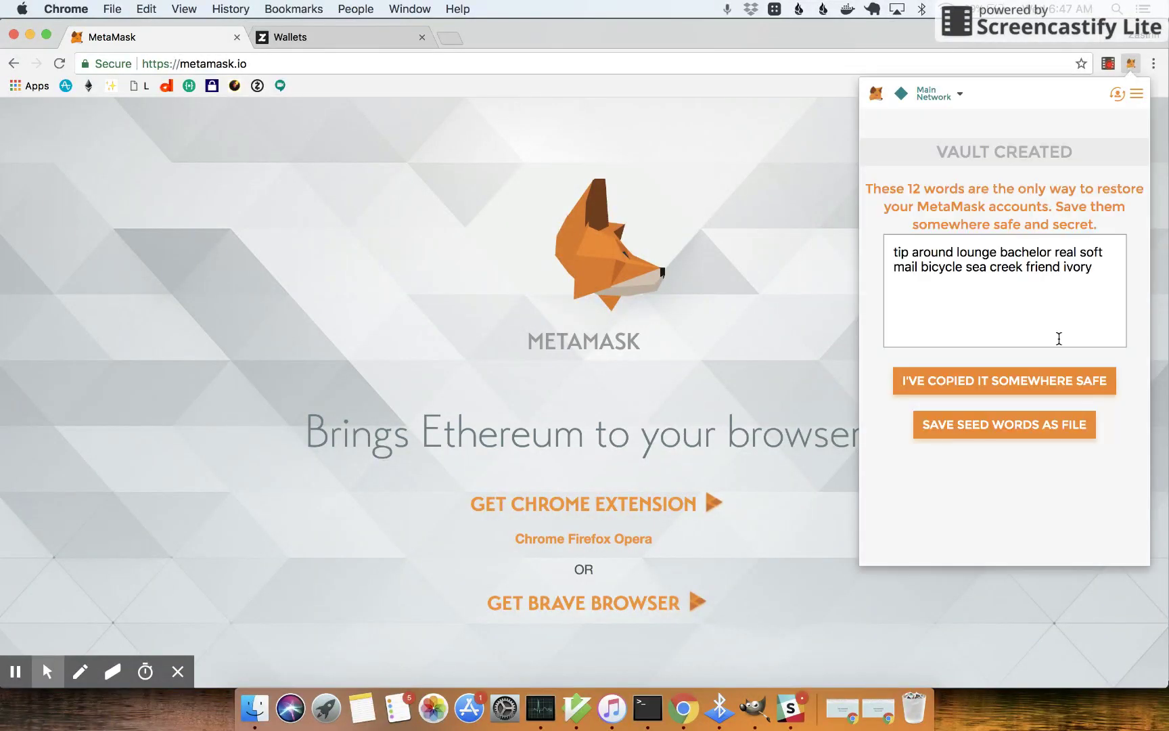
{"action": "left_click", "coordinate": [1015, 390]}
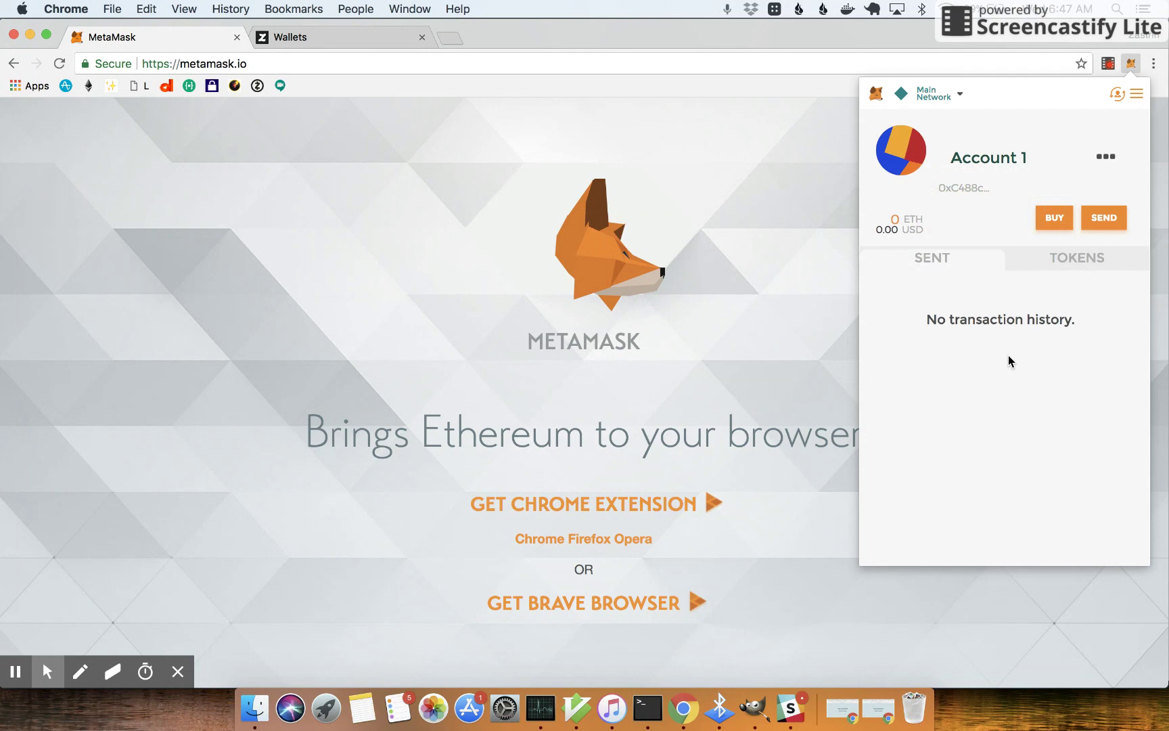
- Copy Account 1's address from MetaMask's account options menu
{"action": "mouse_move", "coordinate": [1008, 181]}
{"action": "left_click", "coordinate": [1106, 157]}
{"action": "left_click", "coordinate": [1042, 247]}
- Paste Account 1's address on line 4 of the MacVim notes and select it to check
{"action": "key", "text": "super+Tab"}
{"action": "key", "text": "Return"}
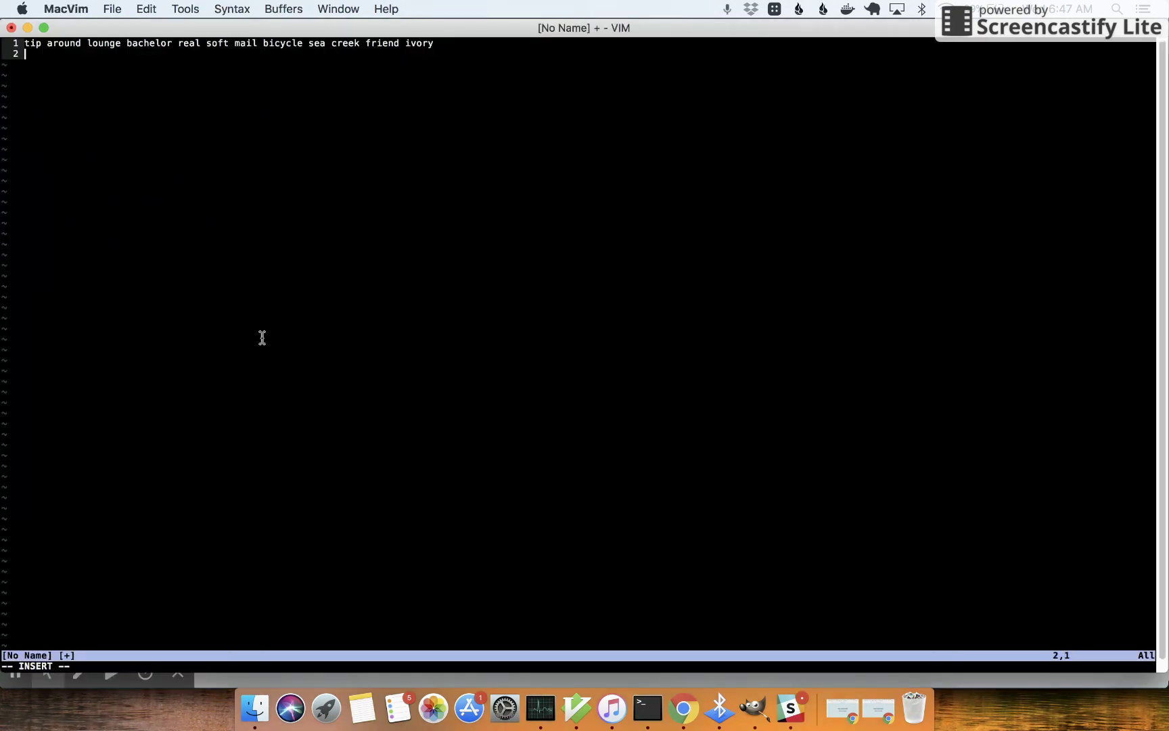
{"action": "key", "text": "Return"}
{"action": "key", "text": "Return"}
{"action": "key", "text": "super+v"}
{"action": "key", "text": "Escape"}
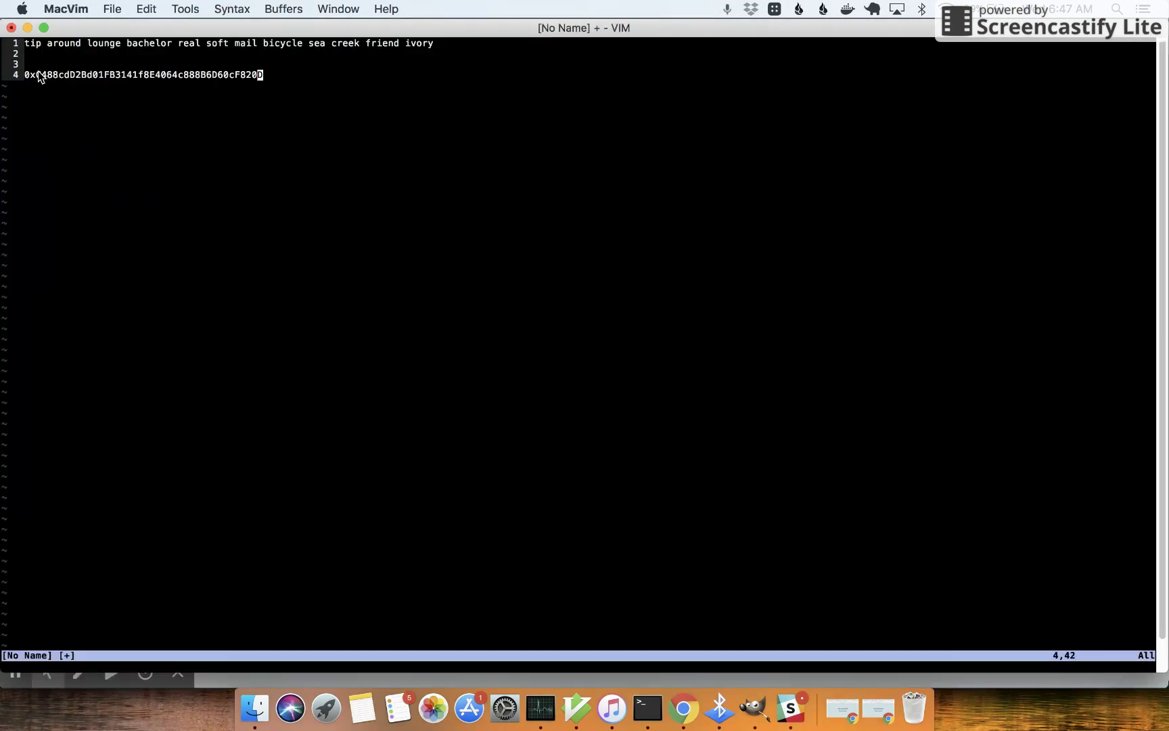
{"action": "left_click_drag", "start_coordinate": [42, 73], "coordinate": [55, 74]}
{"action": "left_click_drag", "start_coordinate": [245, 76], "coordinate": [257, 79]}
{"action": "key", "text": "super+Tab"}
- Create Account 2 in MetaMask and copy its address
{"action": "left_click", "coordinate": [1131, 64]}
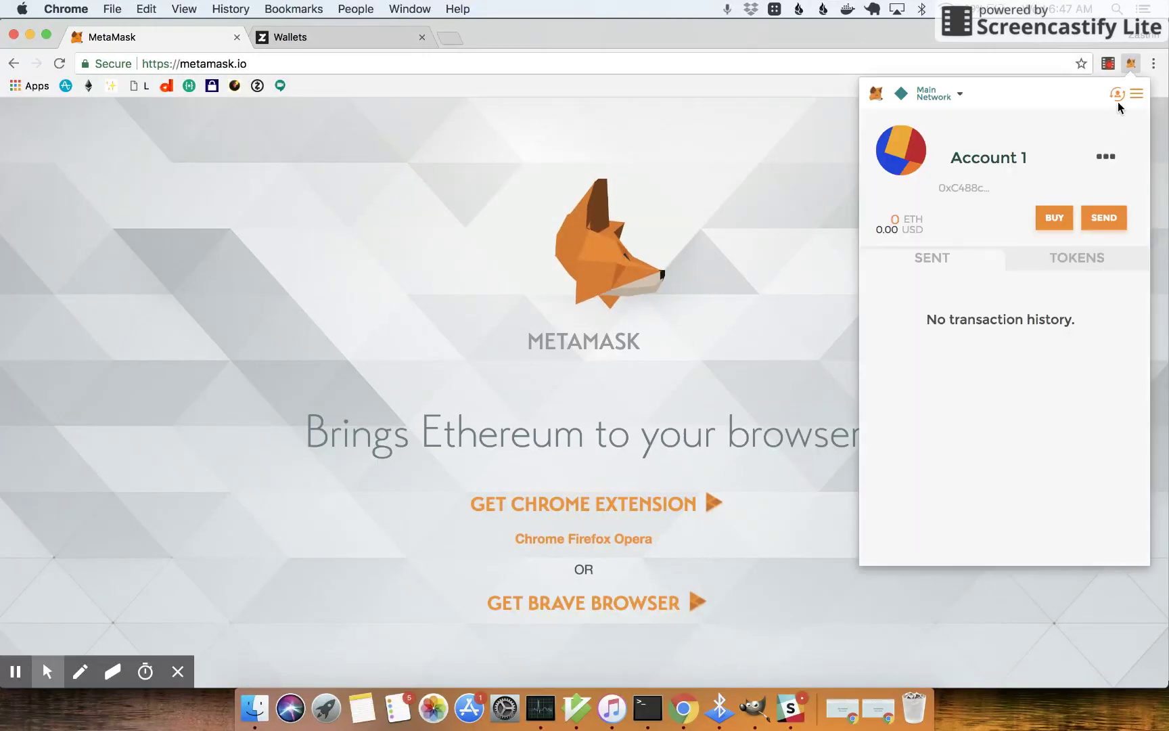
{"action": "left_click", "coordinate": [1119, 96]}
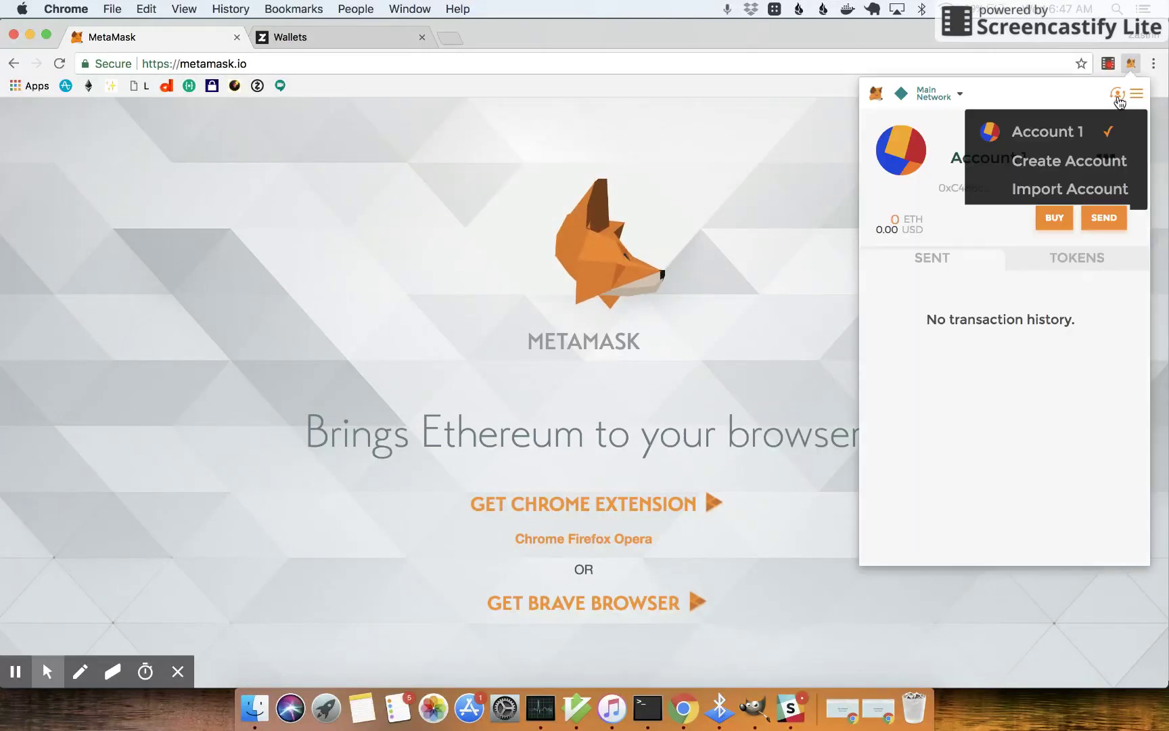
{"action": "left_click", "coordinate": [1083, 162]}
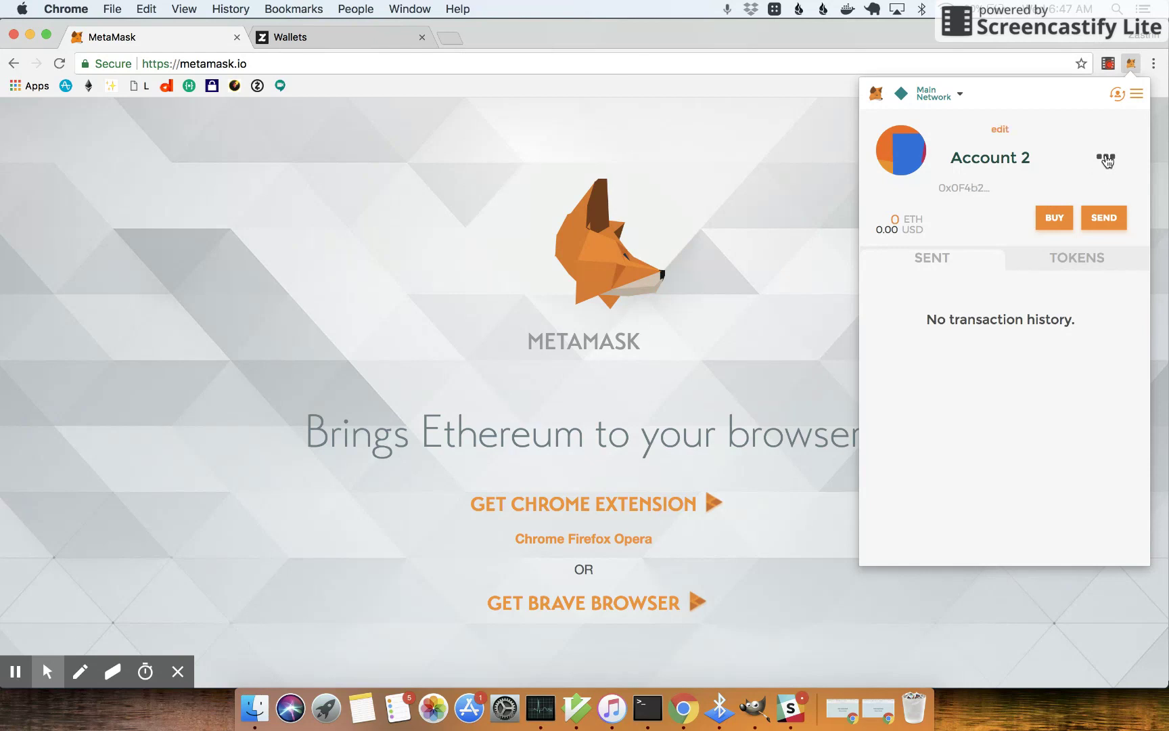
{"action": "left_click", "coordinate": [1107, 160]}
{"action": "left_click", "coordinate": [1029, 249]}
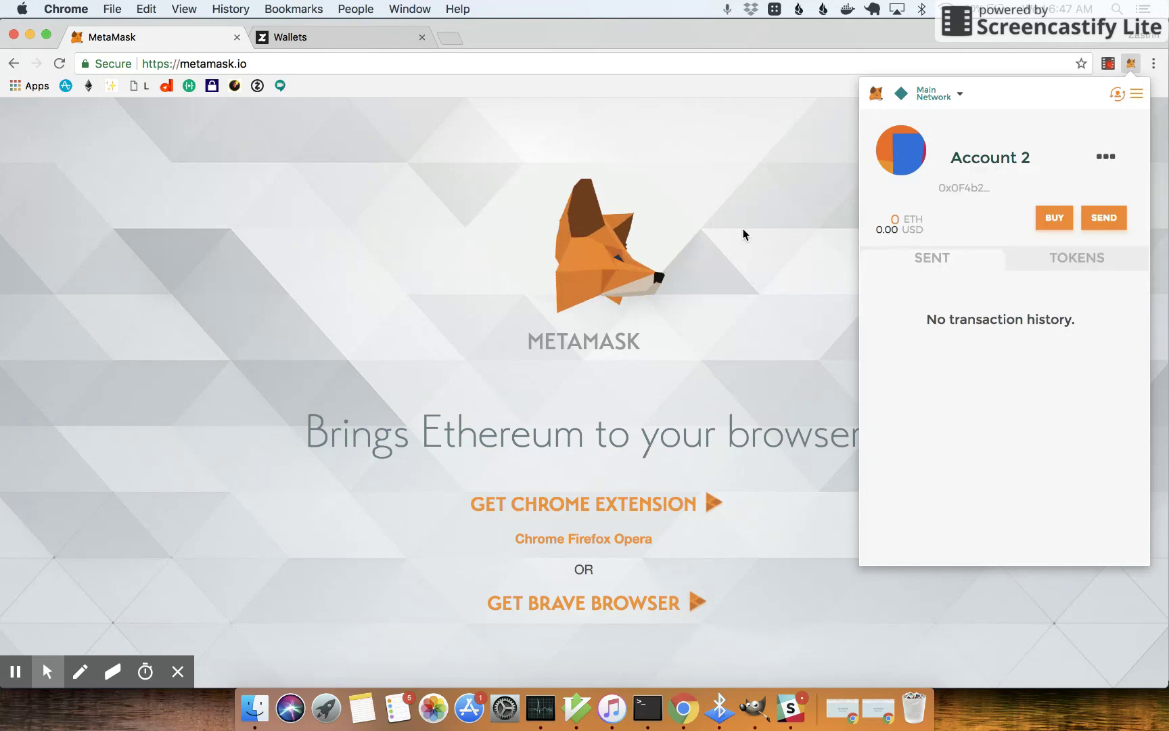
- Paste Account 2's address on a new MacVim line, then show the Wallets lesson page
{"action": "key", "text": "super+Tab"}
{"action": "key", "text": "o"}
{"action": "key", "text": "super+v"}
{"action": "key", "text": "Escape"}
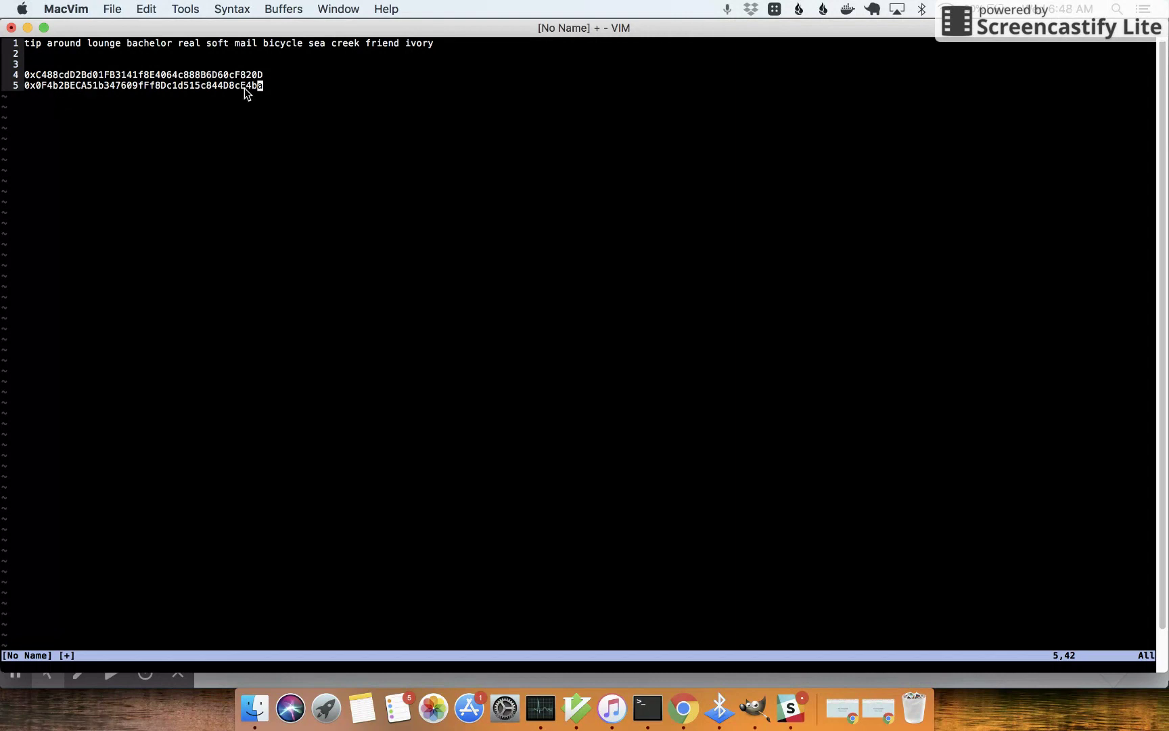
{"action": "key", "text": "super+Tab"}
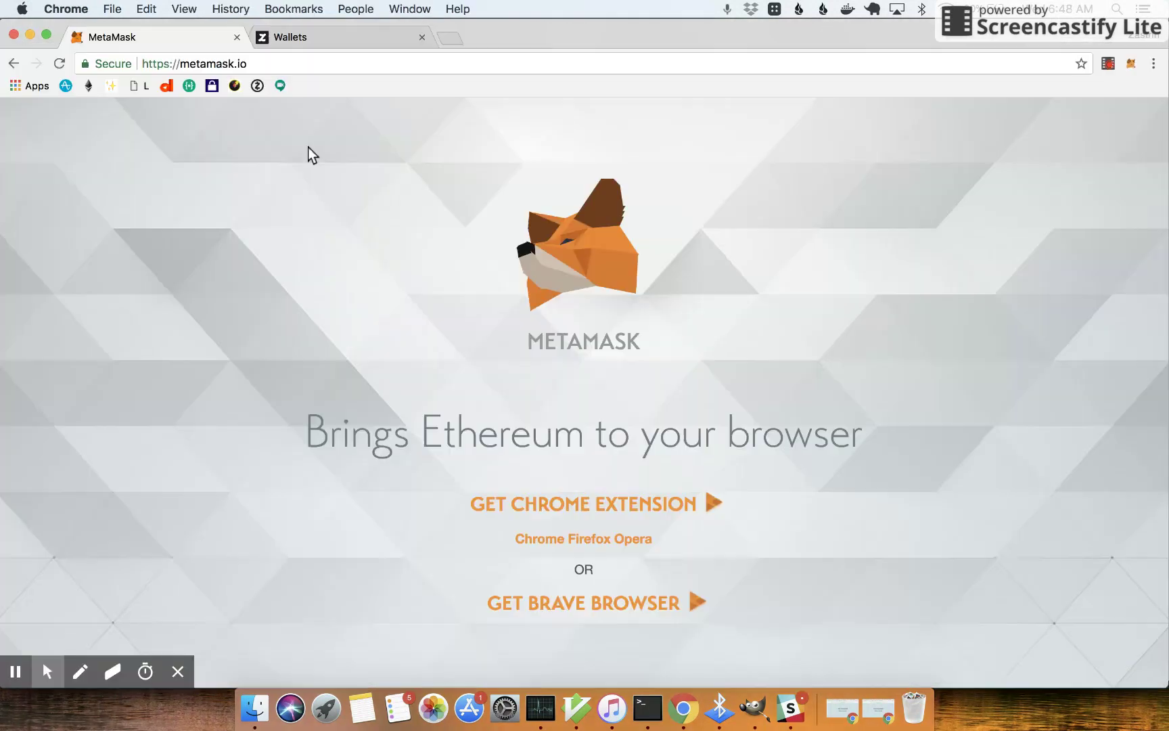
{"action": "left_click", "coordinate": [289, 41]}
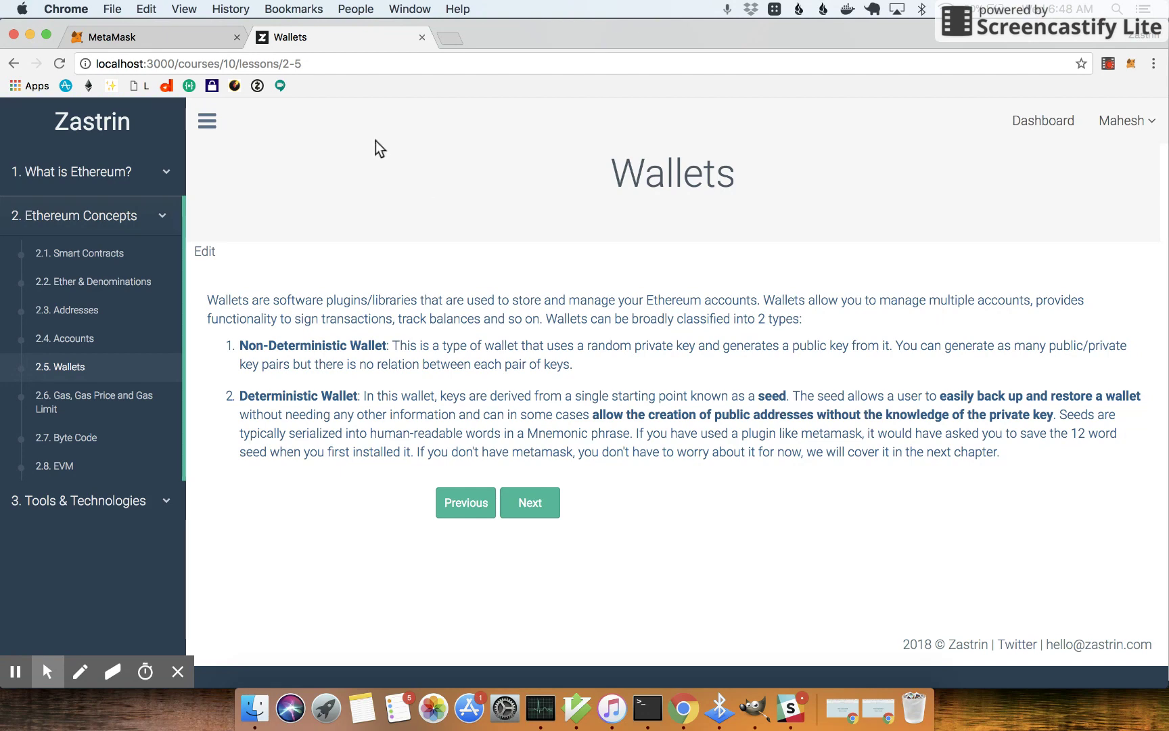
- Open MetaMask's toolbar options, then select both saved addresses in the MacVim notes
{"action": "left_click", "coordinate": [192, 39]}
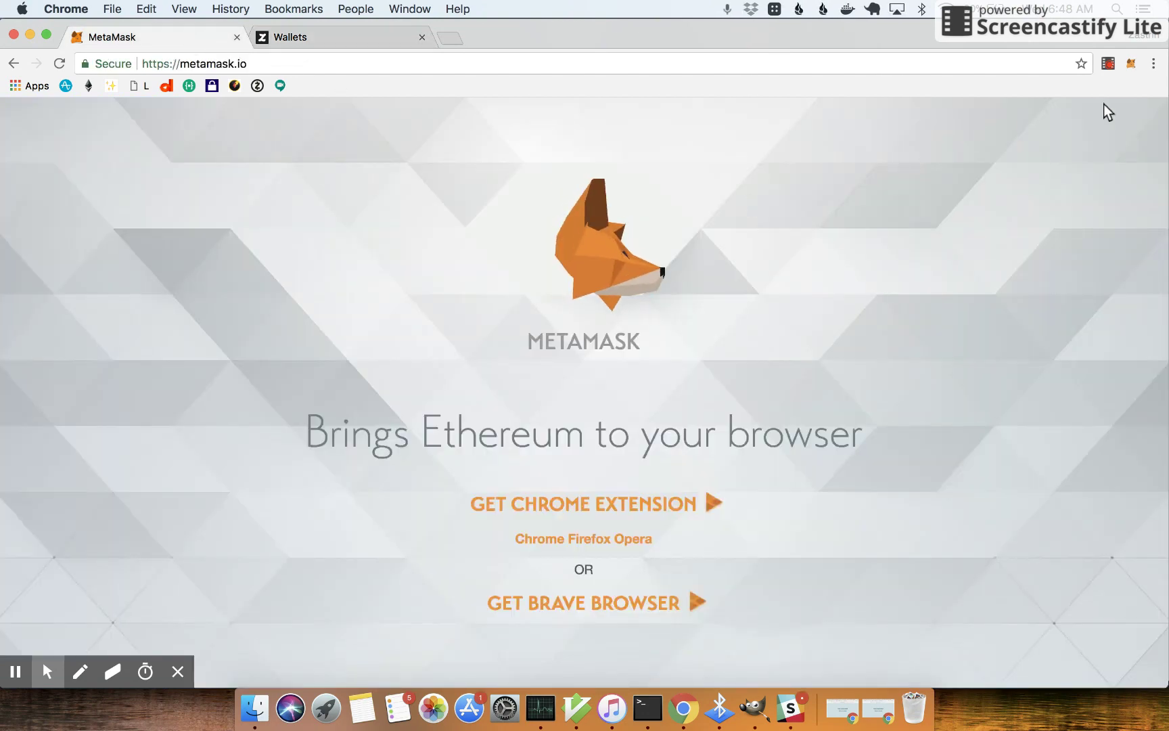
{"action": "left_click", "coordinate": [1132, 65]}
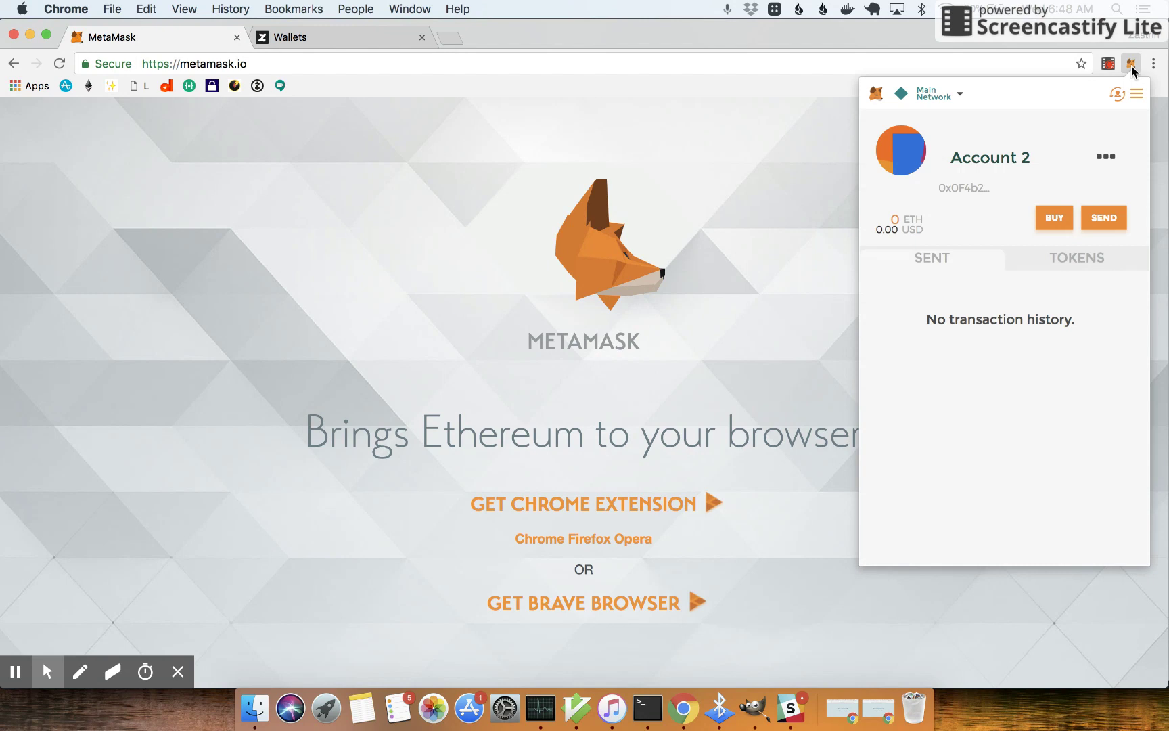
{"action": "right_click", "coordinate": [1132, 66]}
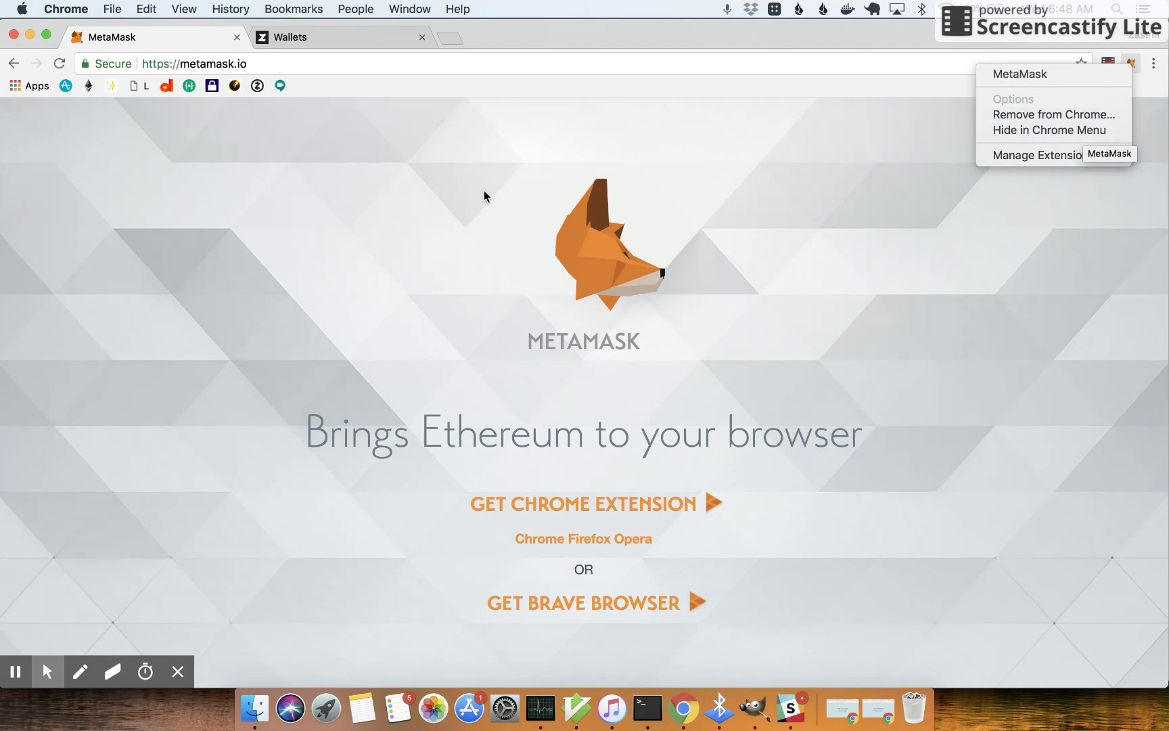
{"action": "key", "text": "super+Tab"}
{"action": "key", "text": "shift+v"}
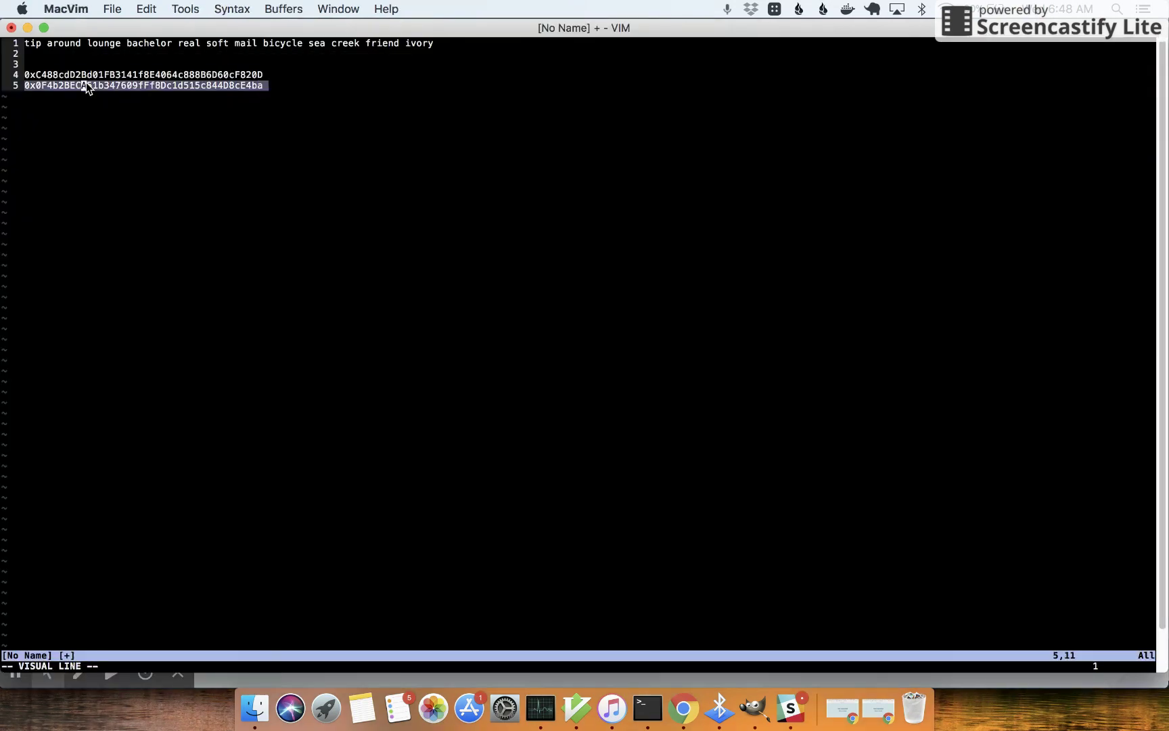
{"action": "key", "text": "k"}
{"action": "key", "text": "super+c"}
{"action": "key", "text": "super+Tab"}
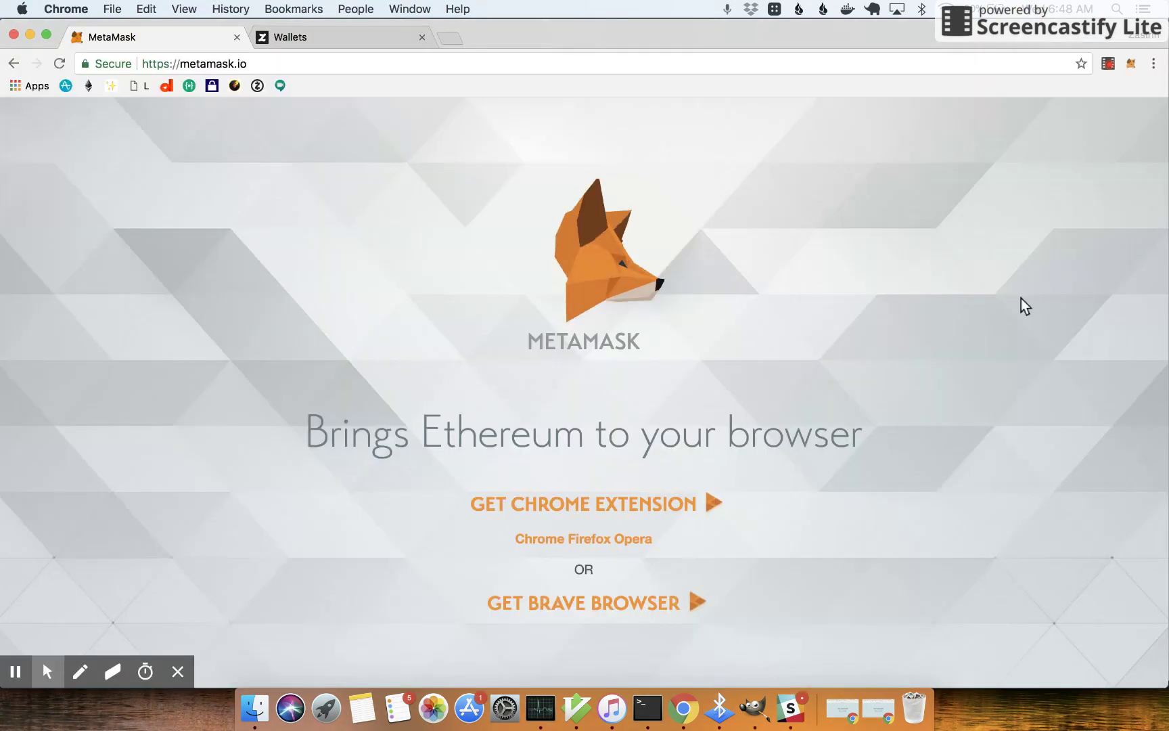
- Remove the MetaMask extension from Chrome
{"action": "right_click", "coordinate": [1131, 63]}
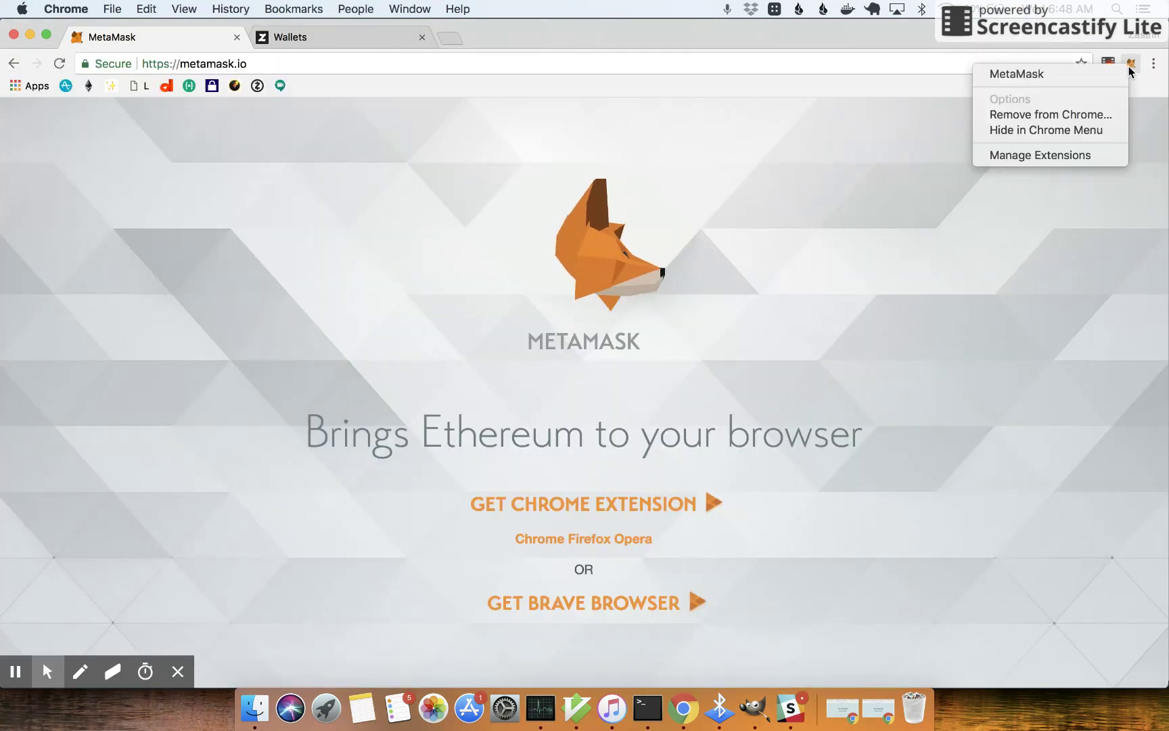
{"action": "left_click", "coordinate": [1074, 115]}
{"action": "left_click", "coordinate": [722, 258]}
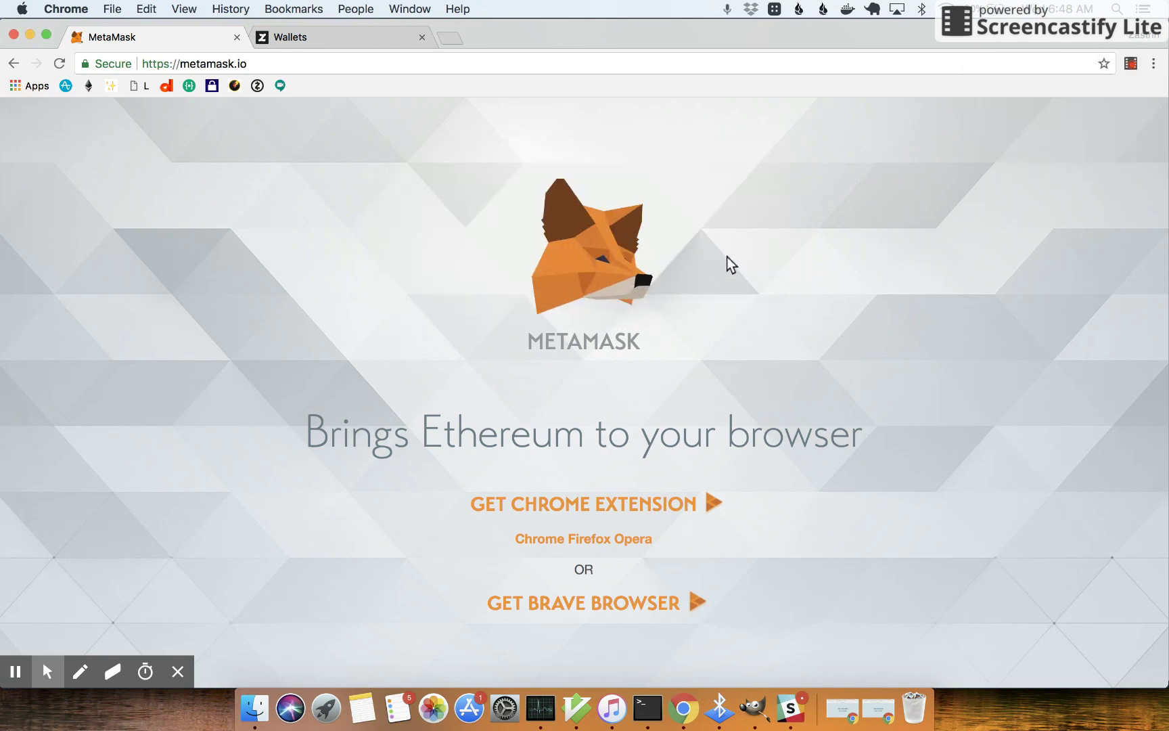
- Reinstall MetaMask from its Chrome Web Store page
{"action": "left_click", "coordinate": [633, 502]}
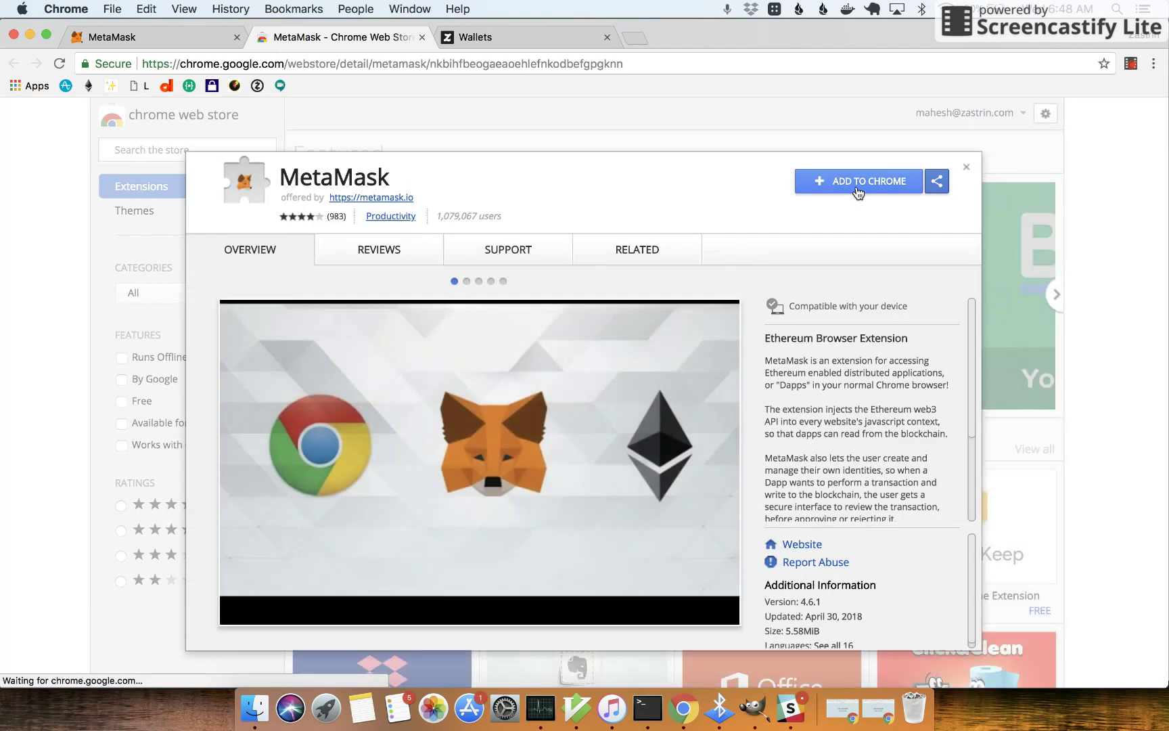
{"action": "left_click", "coordinate": [854, 188]}
{"action": "left_click", "coordinate": [719, 214]}
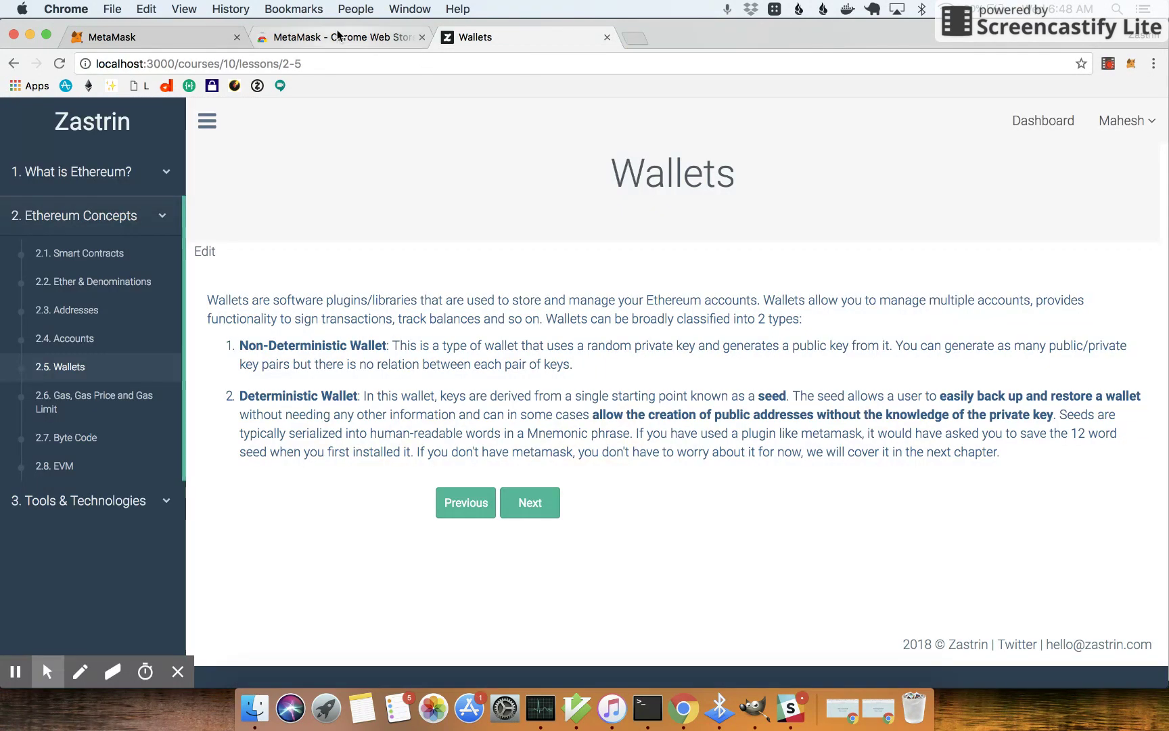
- Close the Web Store tab, open the reinstalled MetaMask, and accept the privacy notice and terms
{"action": "left_click", "coordinate": [338, 35]}
{"action": "left_click", "coordinate": [422, 36]}
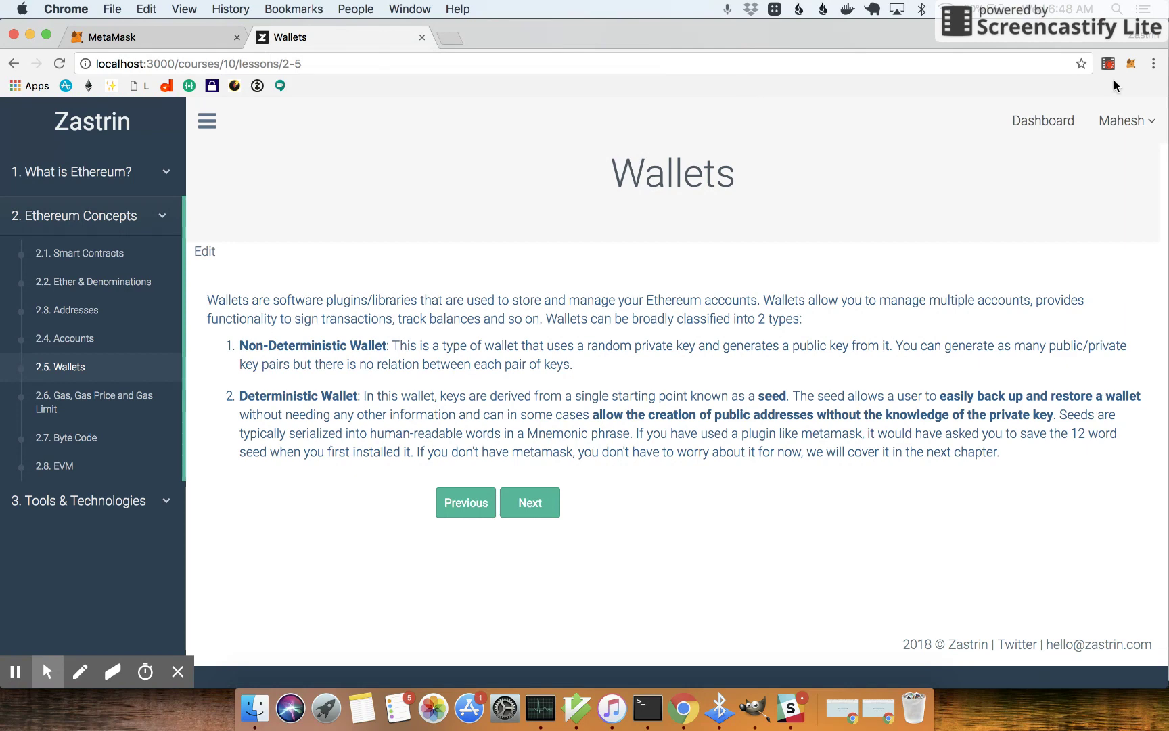
{"action": "left_click", "coordinate": [1131, 65]}
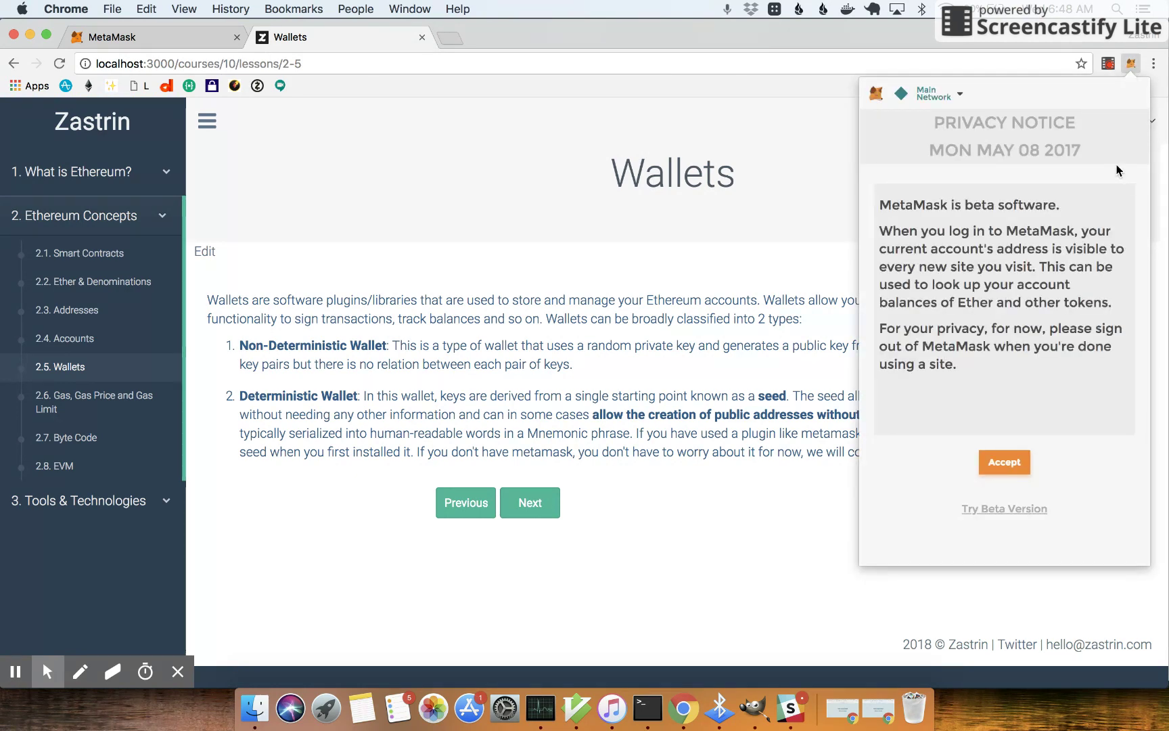
{"action": "left_click", "coordinate": [1005, 462]}
{"action": "scroll", "coordinate": [1020, 374], "scroll_direction": "down", "scroll_amount": 10}
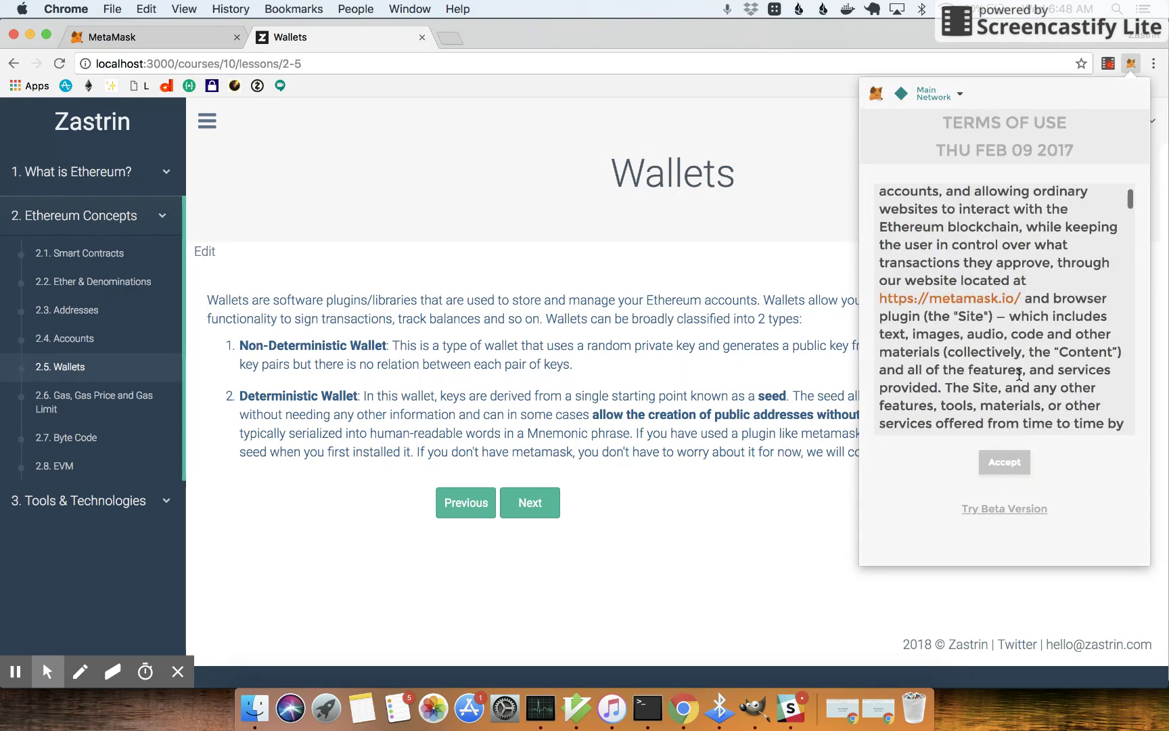
{"action": "scroll", "coordinate": [1020, 375], "scroll_direction": "down", "scroll_amount": 20}
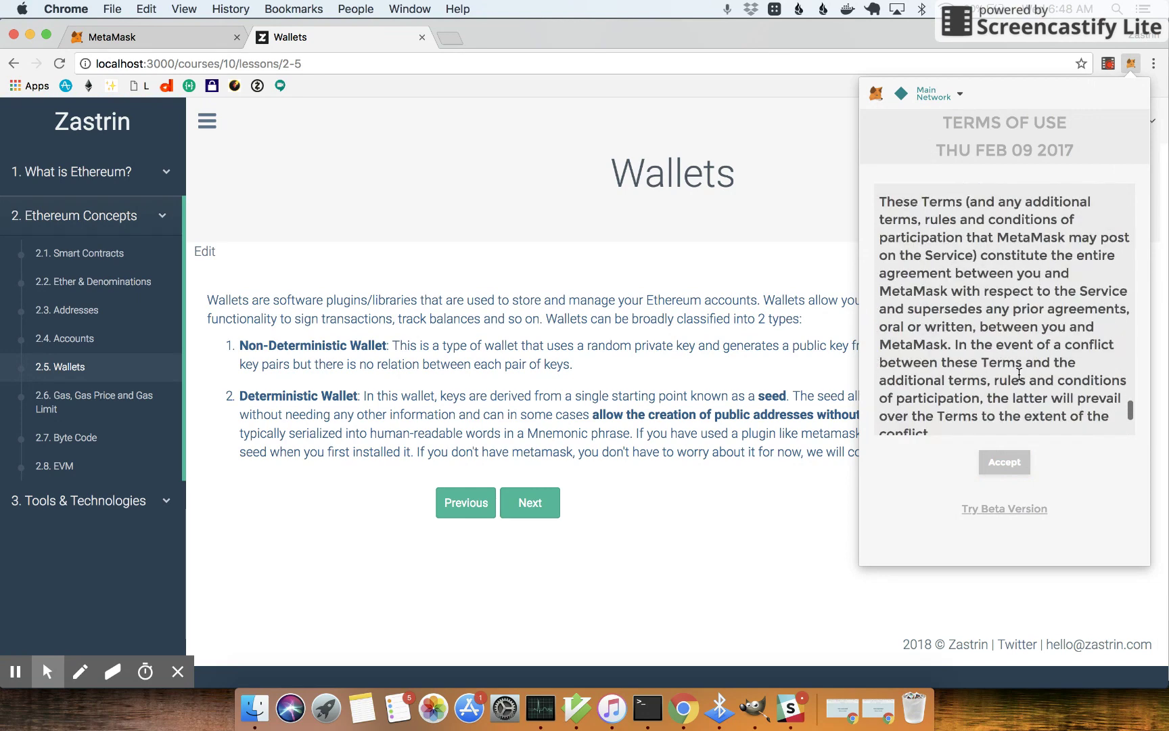
{"action": "left_click", "coordinate": [1004, 463]}
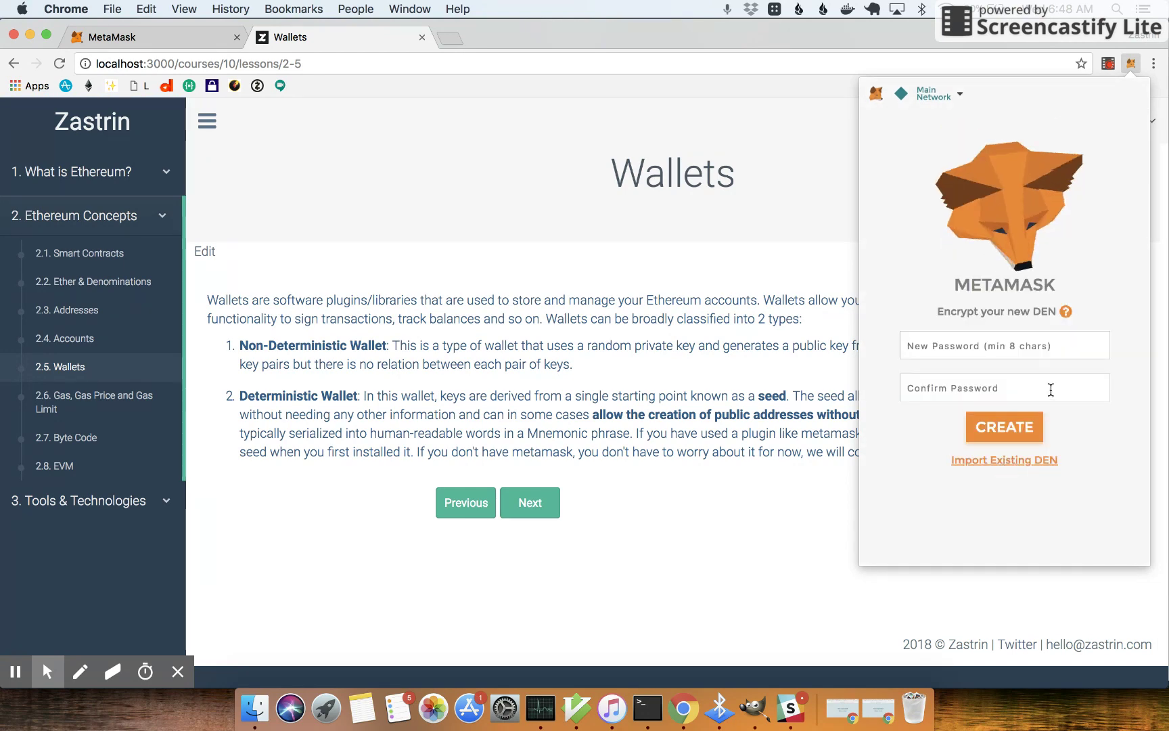
- Choose to restore from seed and copy the saved seed phrase line from MacVim
{"action": "left_click", "coordinate": [999, 462]}
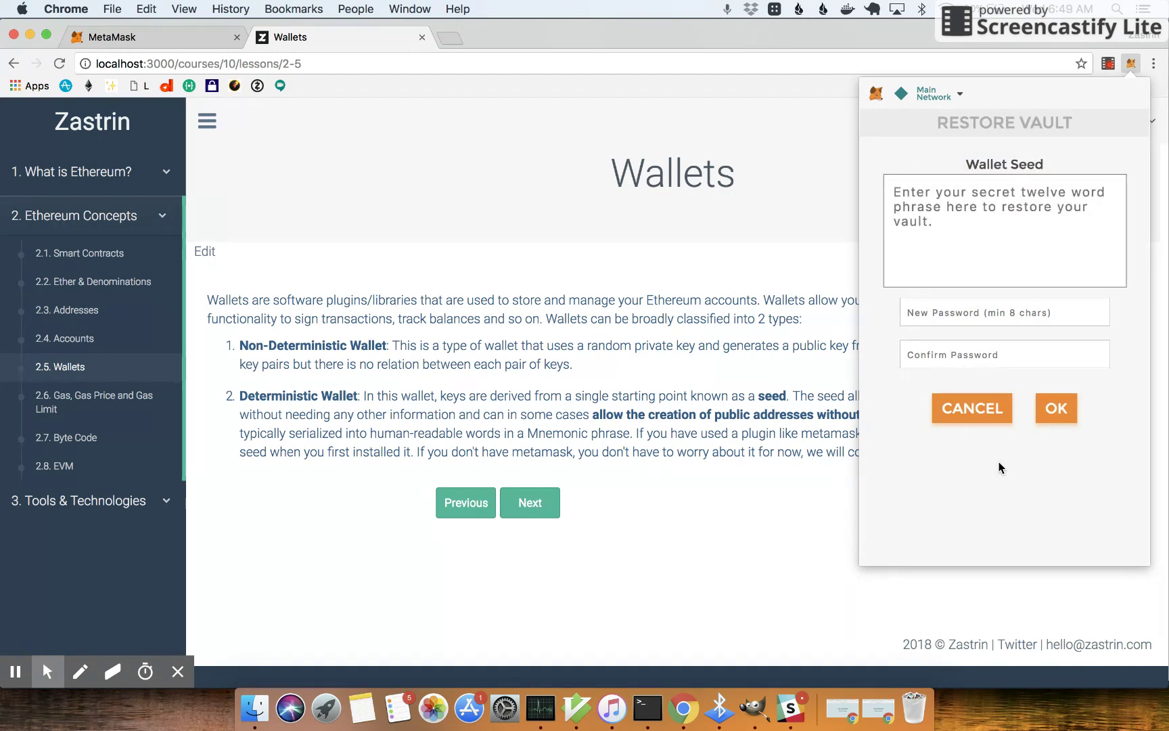
{"action": "key", "text": "super+Tab"}
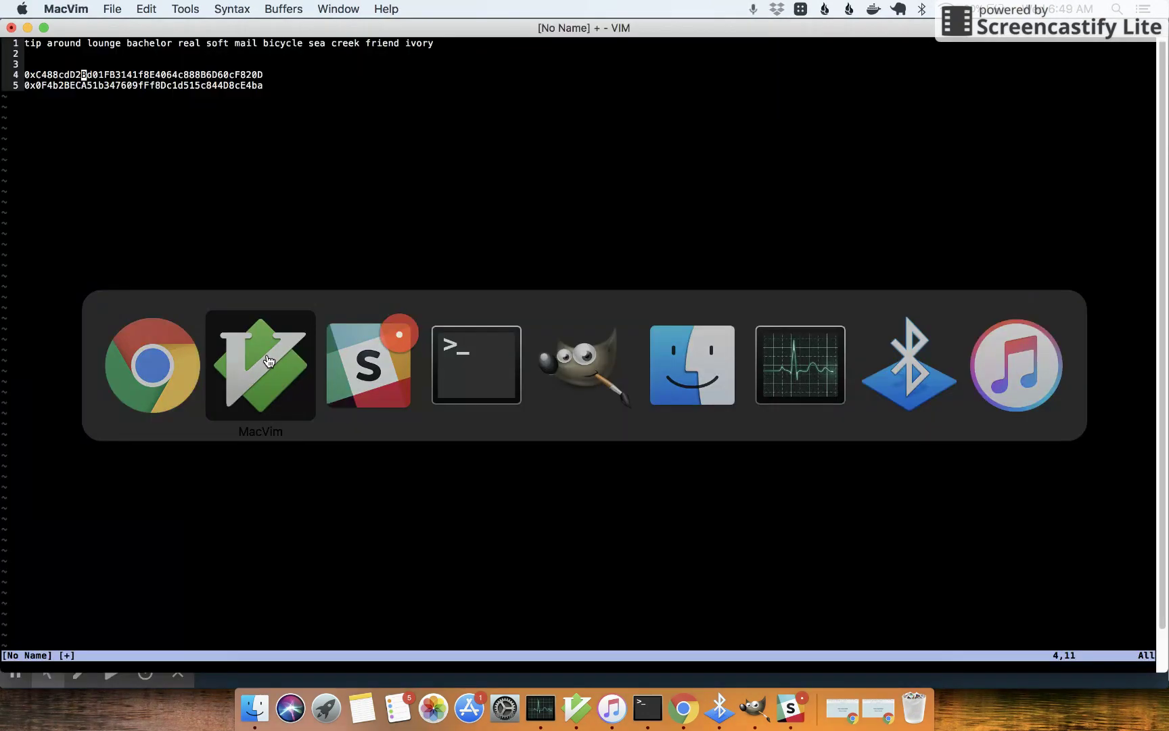
{"action": "left_click_drag", "start_coordinate": [85, 43], "coordinate": [87, 46]}
{"action": "key", "text": "shift+v"}
{"action": "key", "text": "super+c"}
{"action": "key", "text": "super+Tab"}
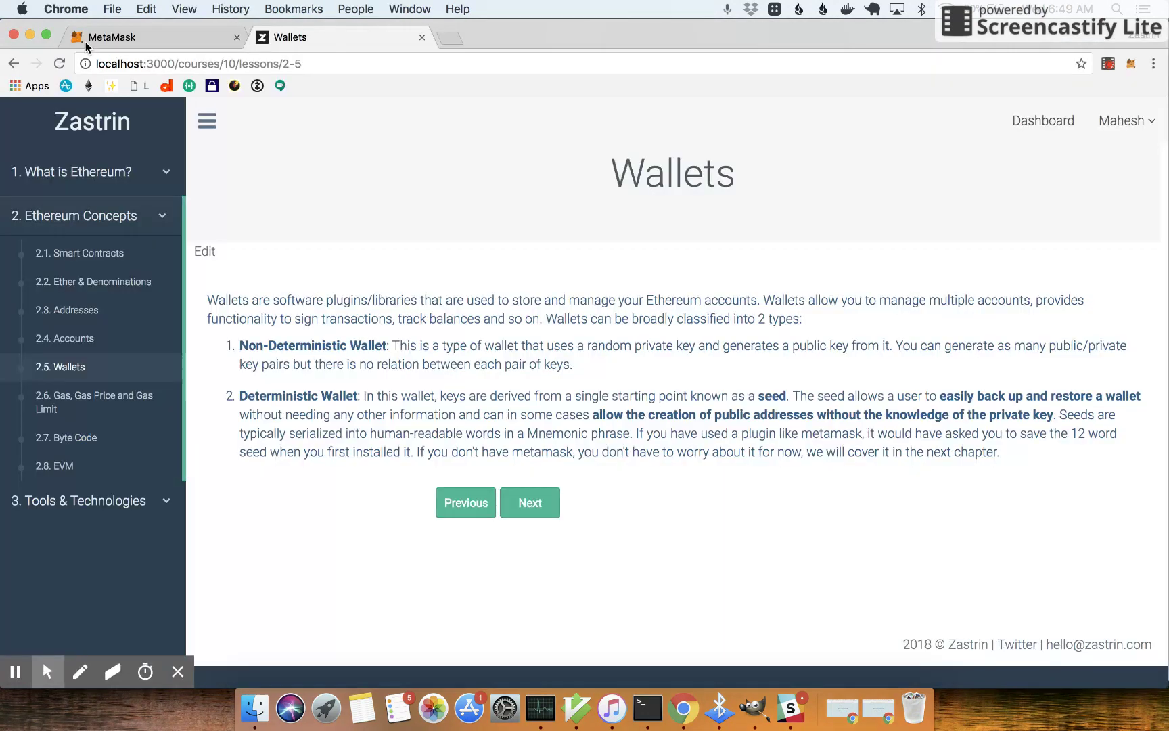
- Paste the seed into MetaMask's restore form, enter and confirm a new password, and restore
{"action": "left_click", "coordinate": [1131, 63]}
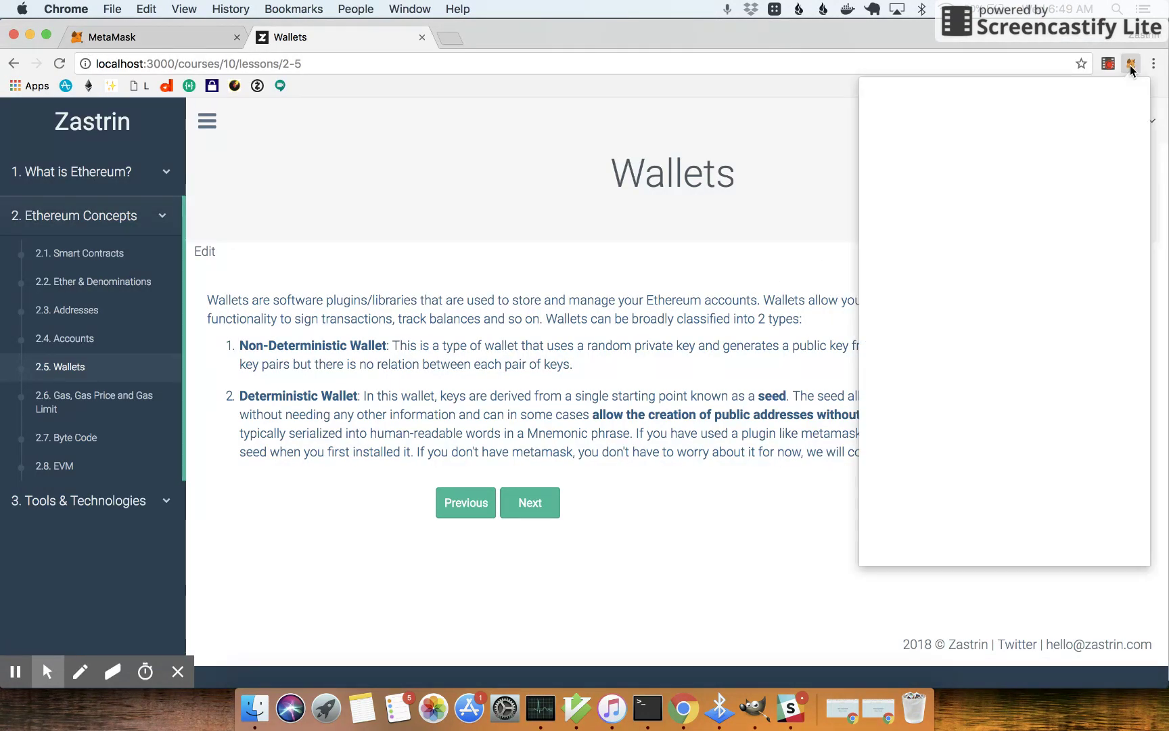
{"action": "left_click", "coordinate": [1022, 461]}
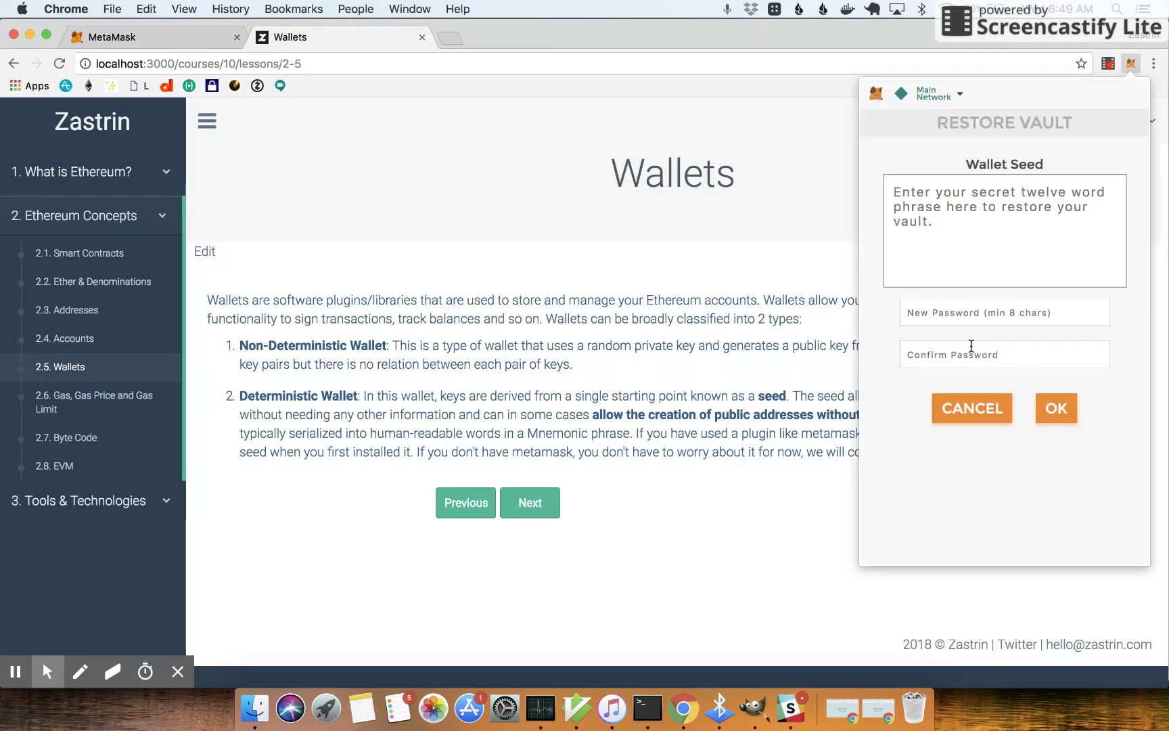
{"action": "key", "text": "super+v"}
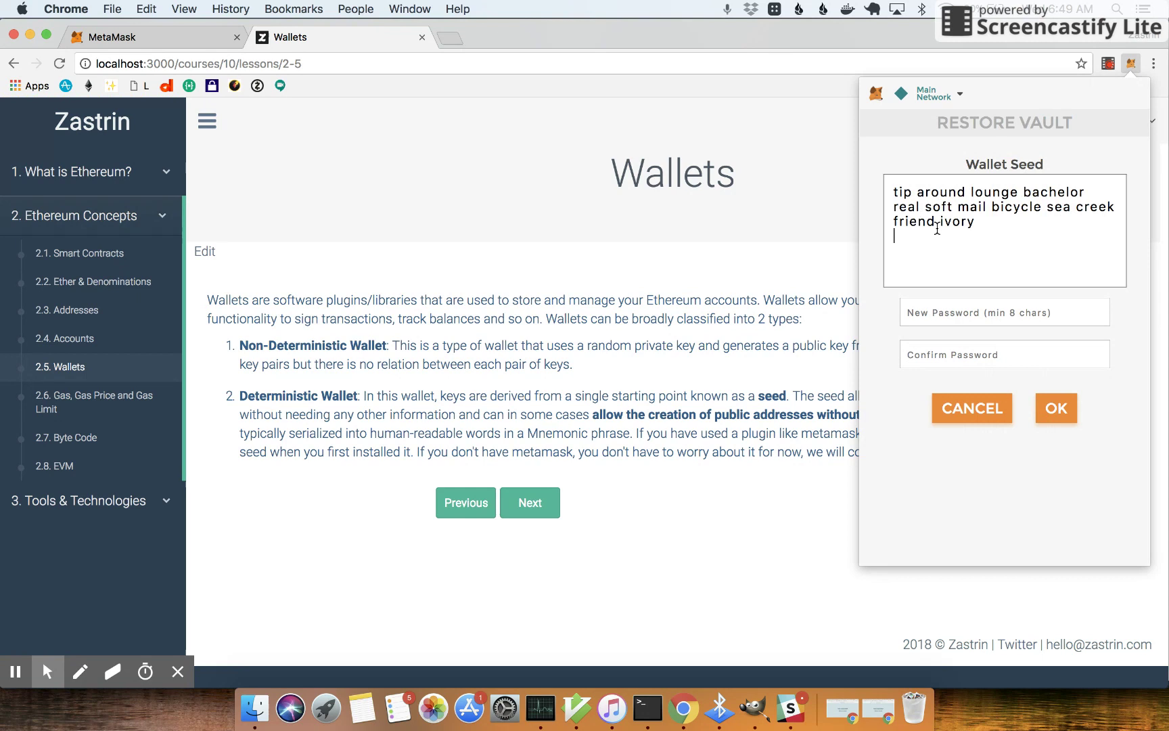
{"action": "left_click", "coordinate": [943, 311]}
{"action": "type", "text": "•••"}
{"action": "key", "text": "Tab"}
{"action": "type", "text": "••"}
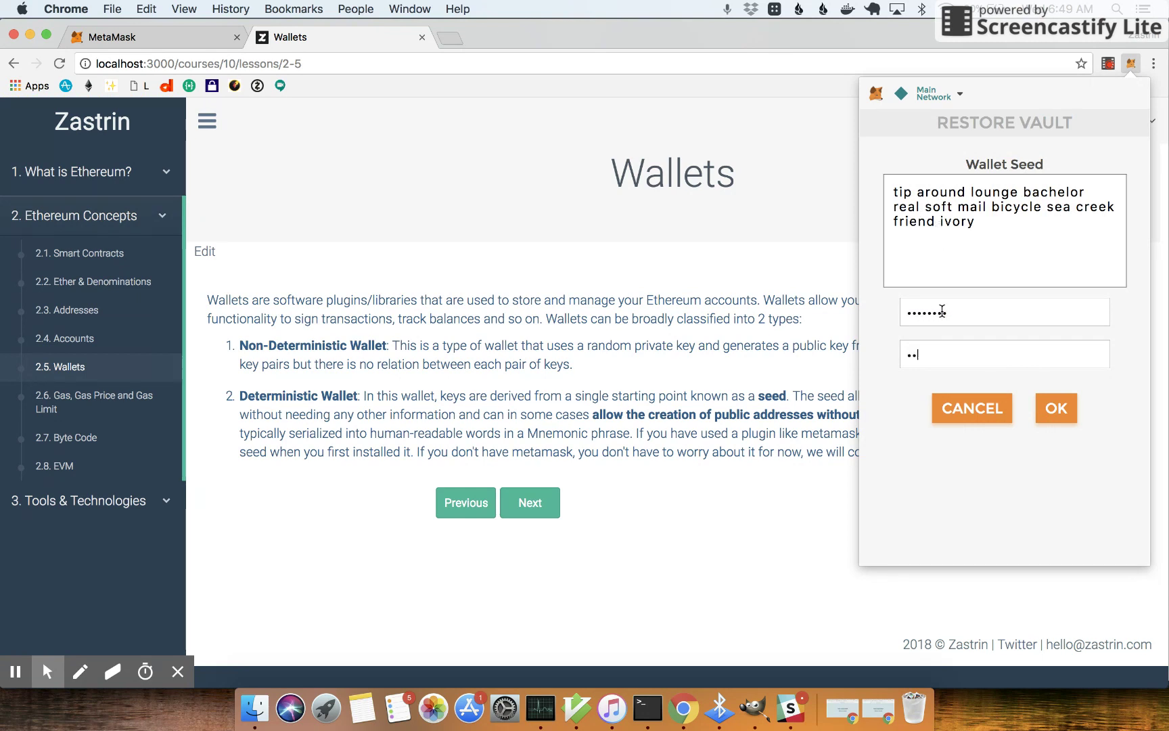
{"action": "left_click", "coordinate": [1054, 408]}
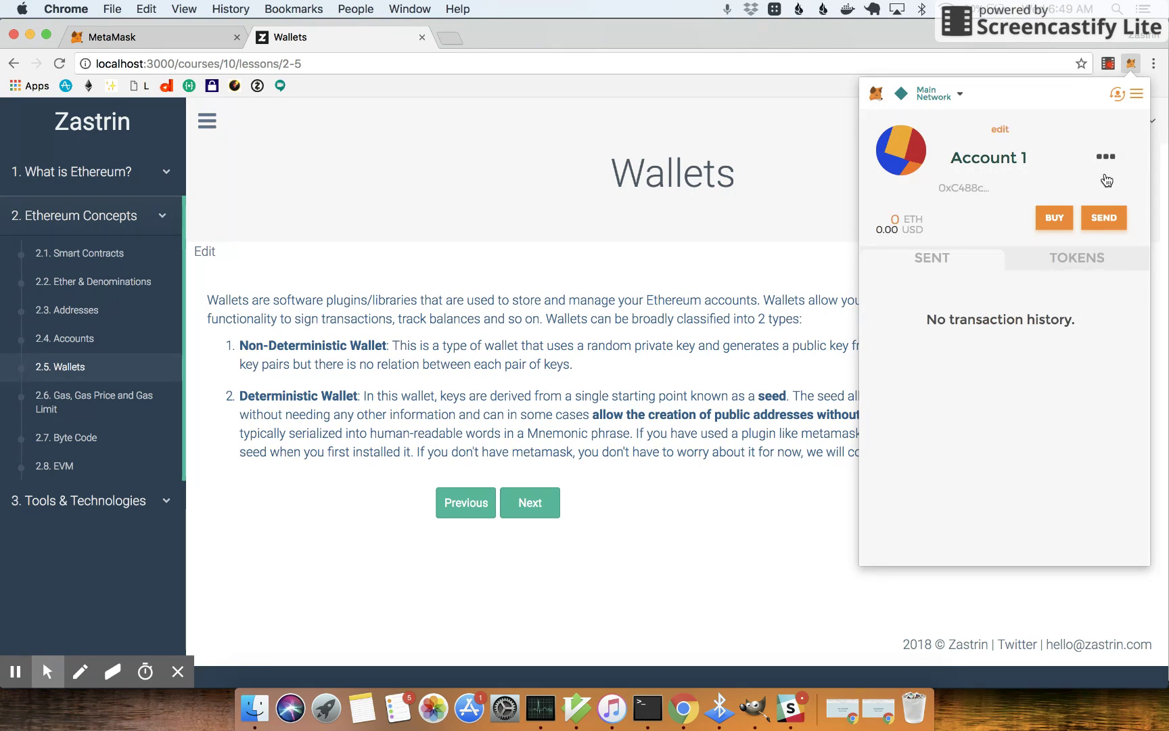
- Copy the restored Account 1 address and paste it on MacVim line 7
{"action": "left_click", "coordinate": [1106, 157]}
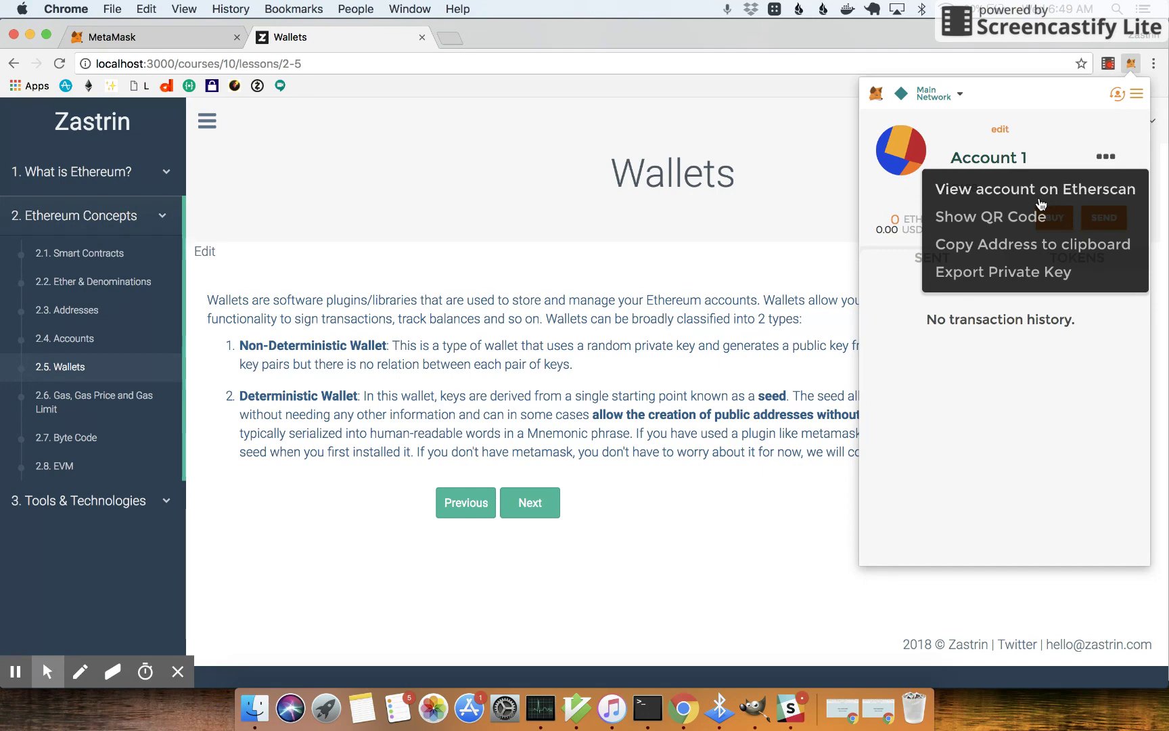
{"action": "left_click", "coordinate": [1018, 244]}
{"action": "key", "text": "super+Tab"}
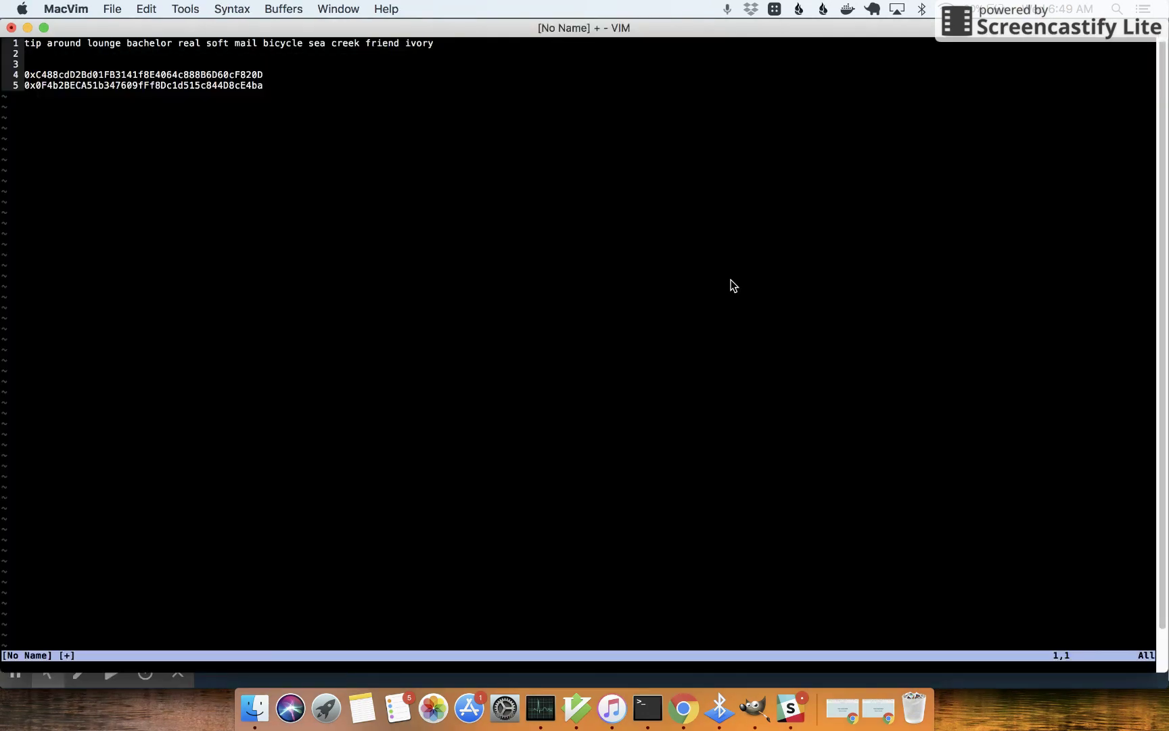
{"action": "key", "text": "shift+g"}
{"action": "key", "text": "o"}
{"action": "key", "text": "Return"}
{"action": "key", "text": "super+v"}
{"action": "key", "text": "Escape"}
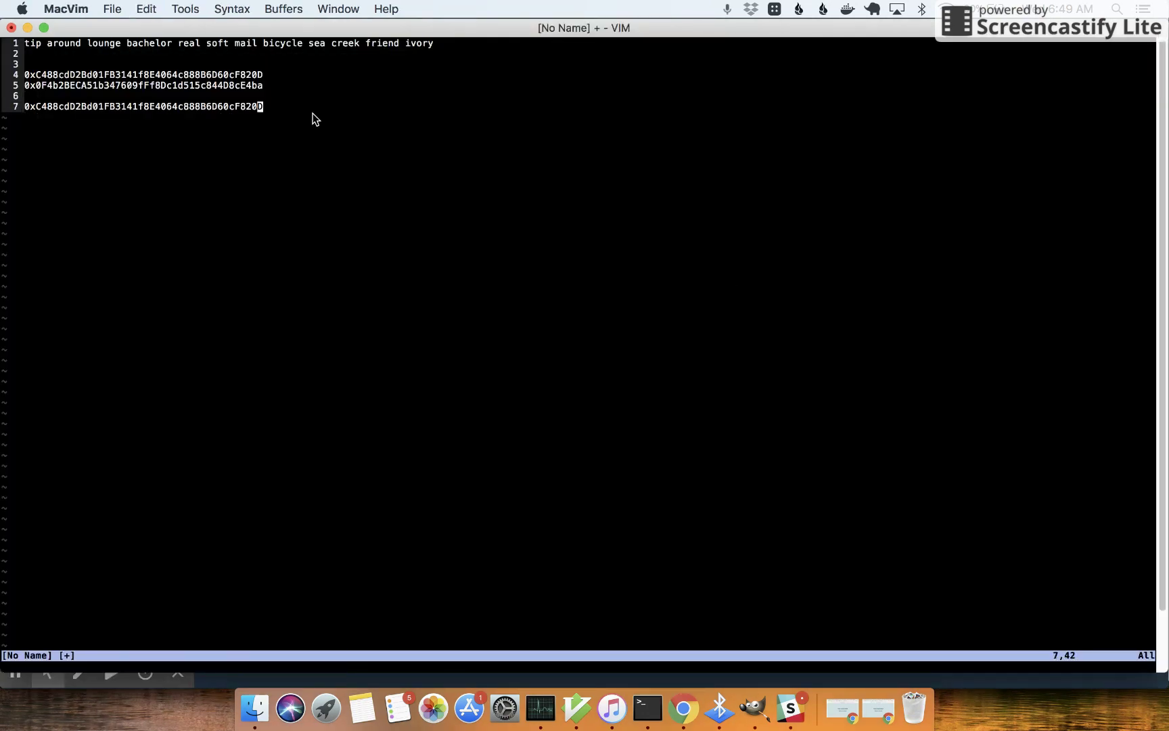
- Select lines 7 and 4 in MacVim to compare the two Account 1 addresses
{"action": "triple_click", "coordinate": [248, 109]}
{"action": "double_click", "coordinate": [233, 77]}
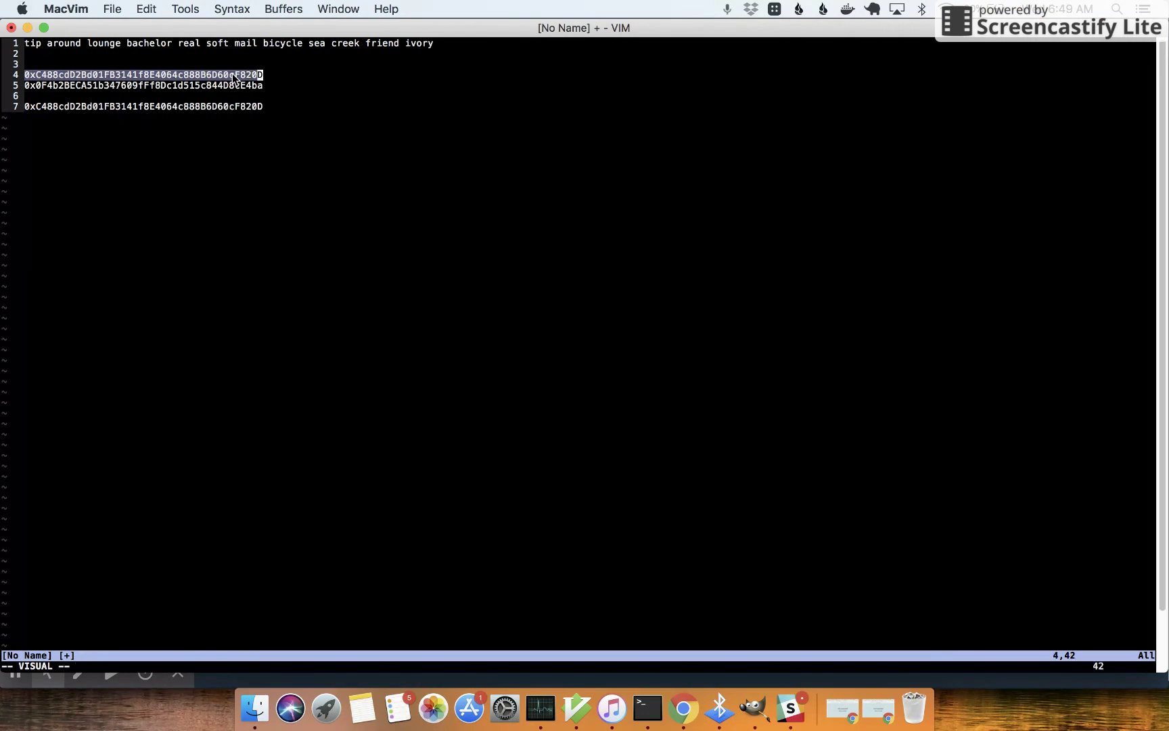
{"action": "key", "text": "super+Tab"}
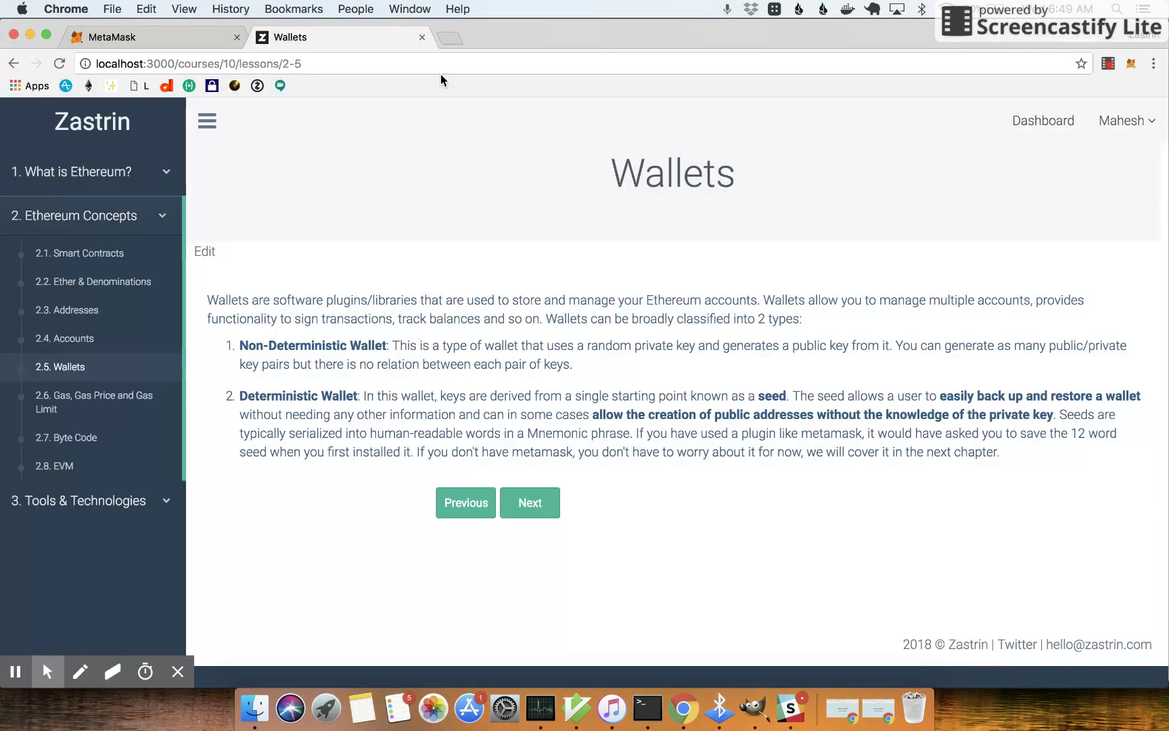
- Create Account 2 in the restored MetaMask and copy its address
{"action": "left_click", "coordinate": [1132, 64]}
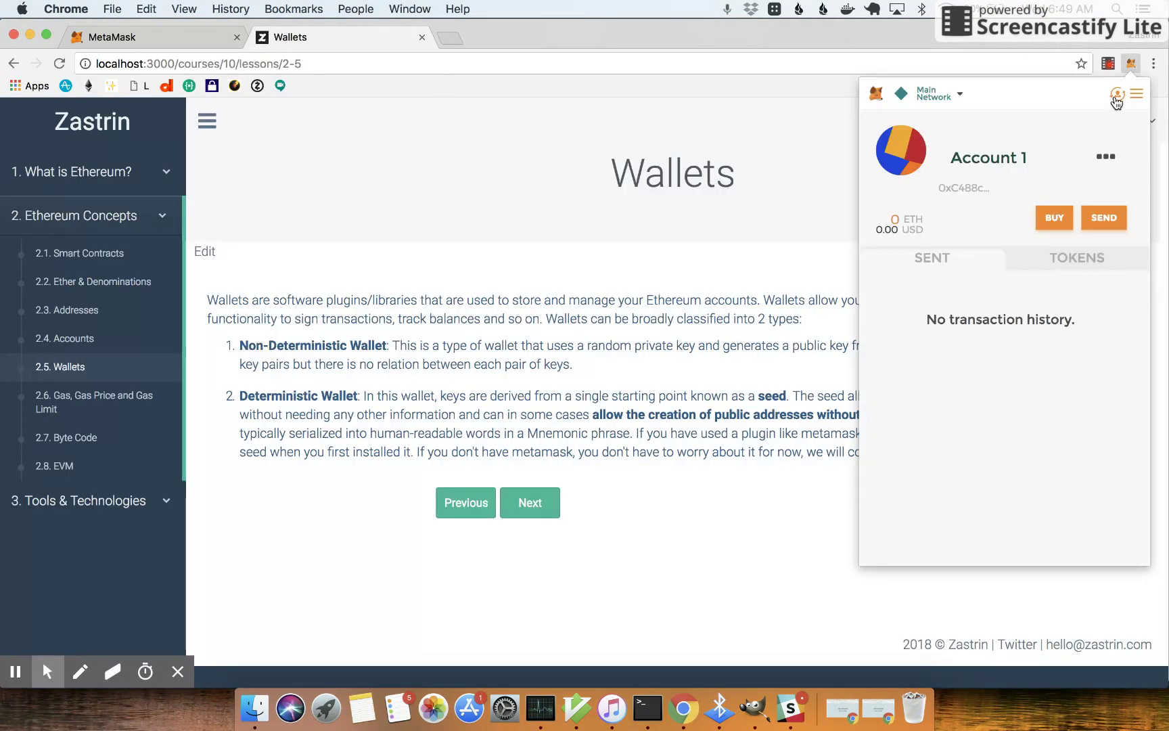
{"action": "left_click", "coordinate": [1103, 157]}
{"action": "left_click", "coordinate": [1097, 166]}
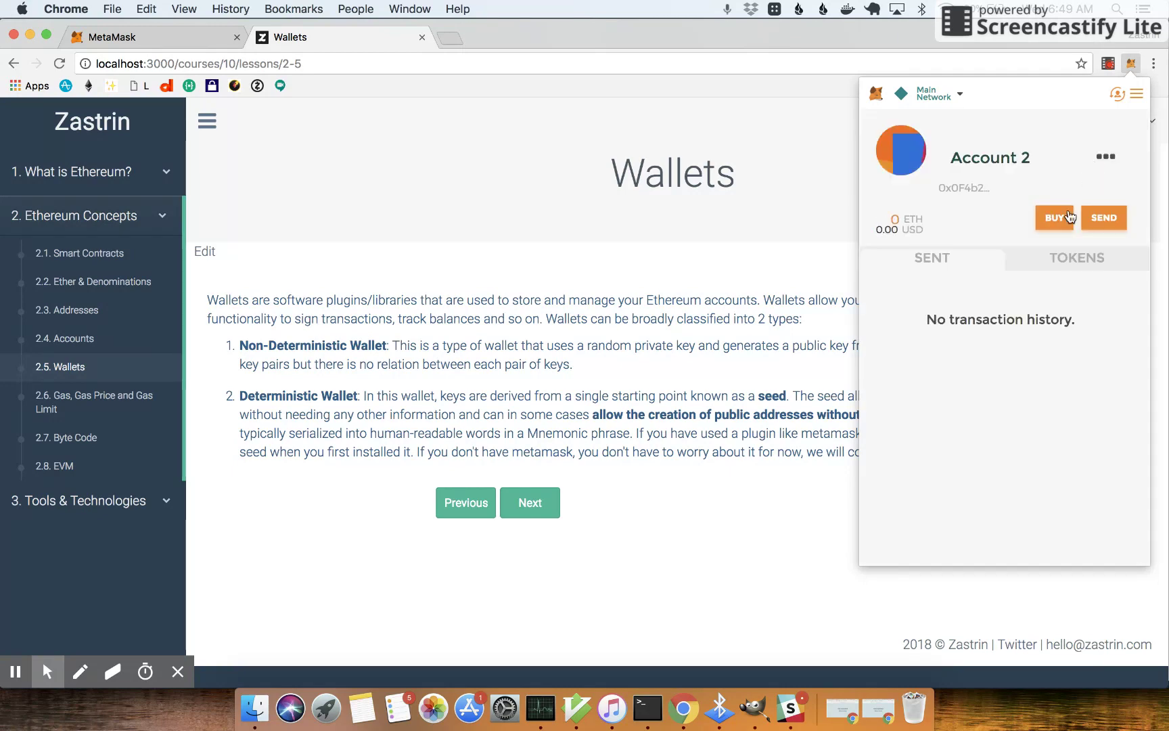
{"action": "left_click", "coordinate": [1020, 249]}
- Paste Account 2's address on a new line 8 below line 7 in MacVim
{"action": "key", "text": "super+Tab"}
{"action": "key", "text": "Escape"}
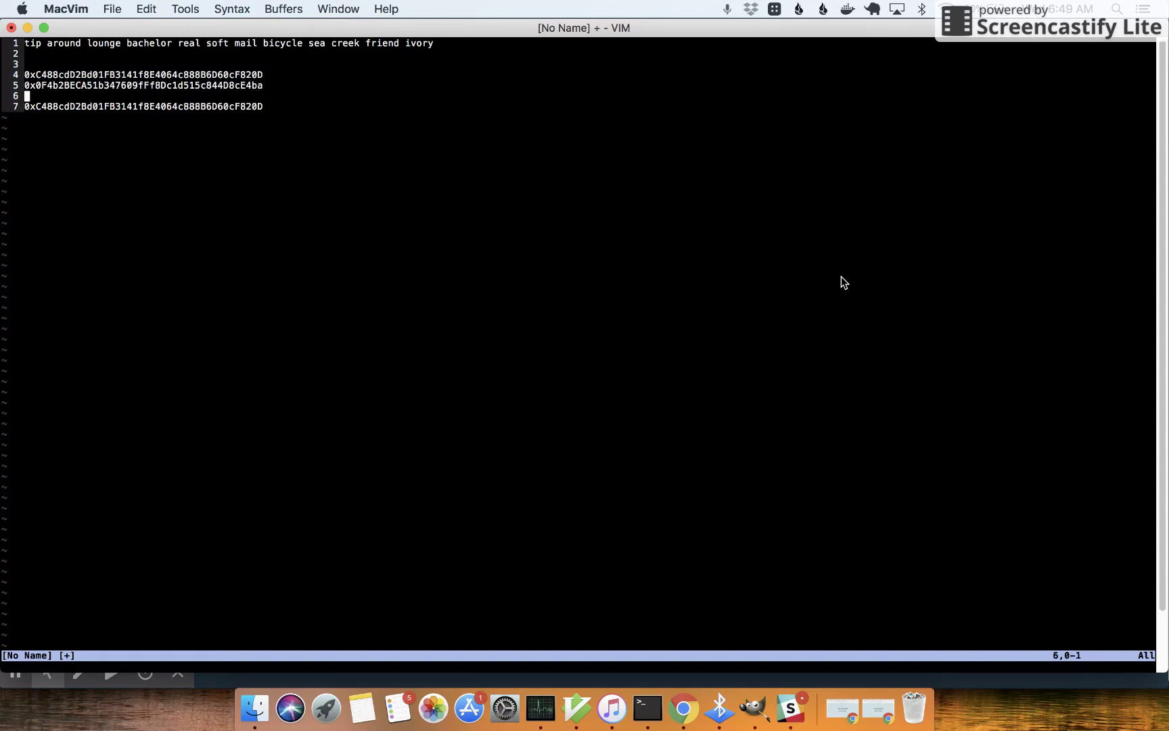
{"action": "key", "text": "j"}
{"action": "key", "text": "j"}
{"action": "key", "text": "j"}
{"action": "key", "text": "o"}
{"action": "key", "text": "super+v"}
{"action": "key", "text": "Escape"}
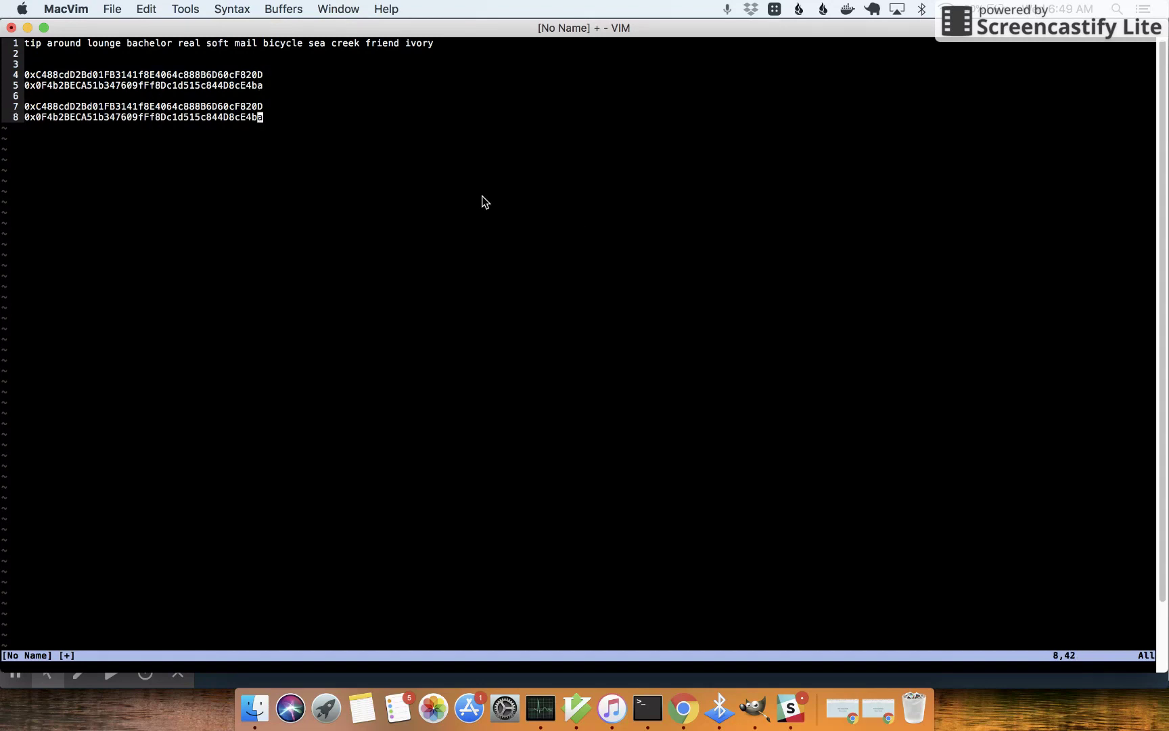
- Select lines 7, 8 and 5 in MacVim to compare the Account 2 addresses
{"action": "triple_click", "coordinate": [184, 110]}
{"action": "triple_click", "coordinate": [183, 115]}
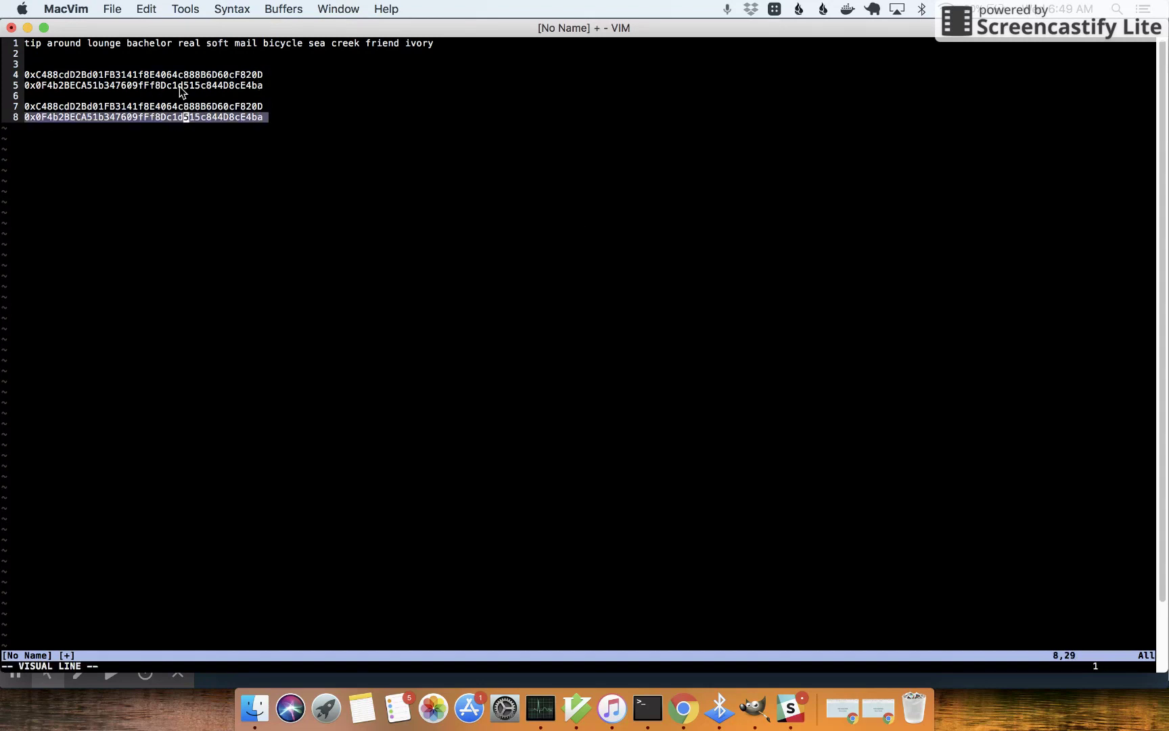
{"action": "triple_click", "coordinate": [180, 86]}
{"action": "key", "text": "super+Tab"}
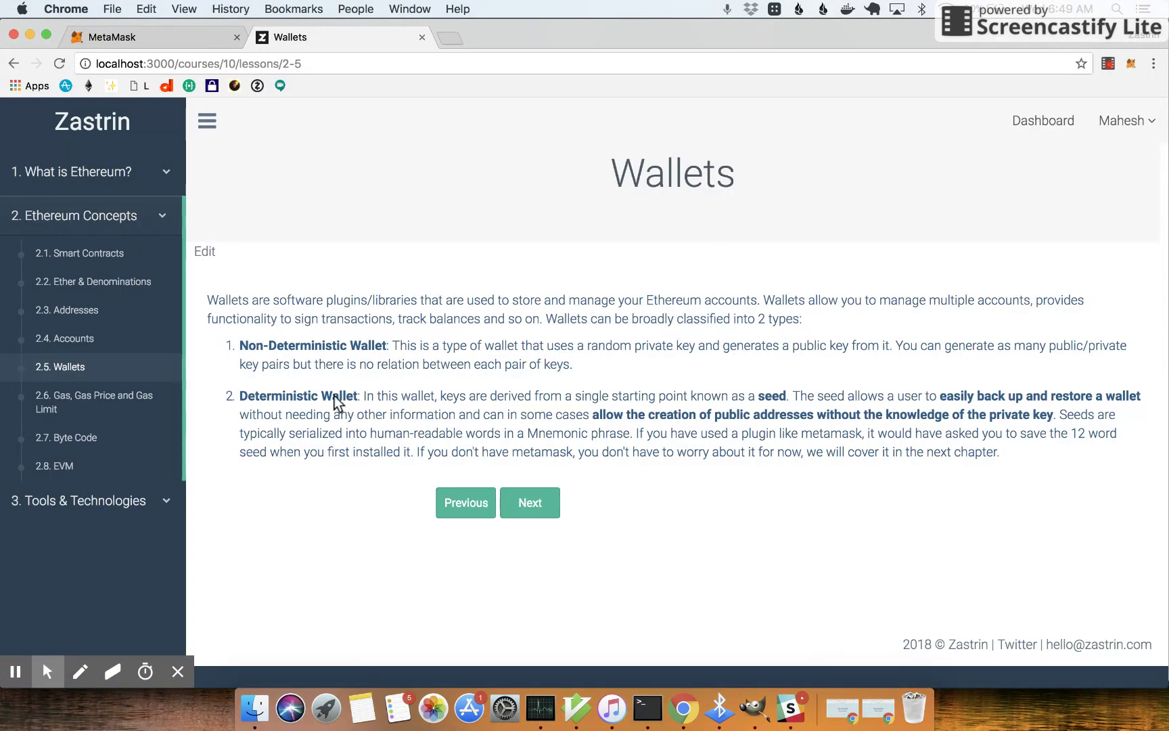
- Back in the MacVim notes, highlight the 12-word seed phrase on line 1
{"action": "key", "text": "super+Tab"}
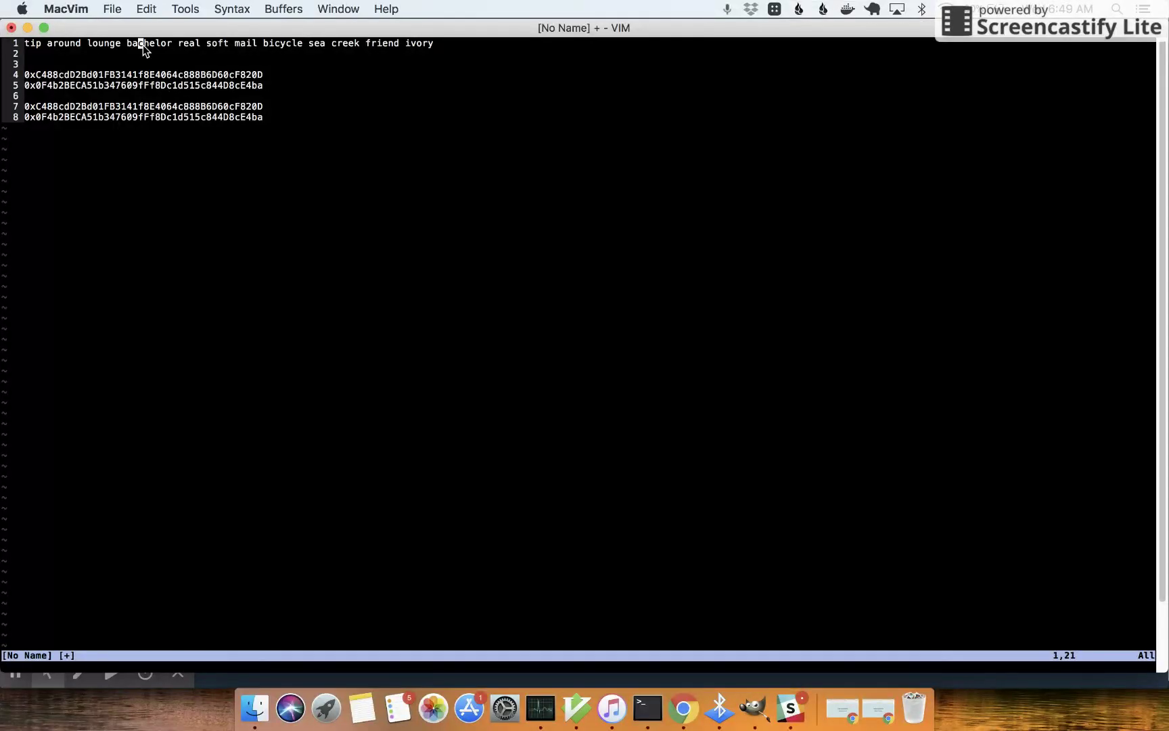
{"action": "key", "text": "shift+v"}
{"action": "left_click", "coordinate": [434, 44]}
{"action": "triple_click", "coordinate": [427, 44]}
- On the Chrome Wallets lesson page, highlight the word 'Deterministic' briefly
{"action": "key", "text": "super+Tab"}
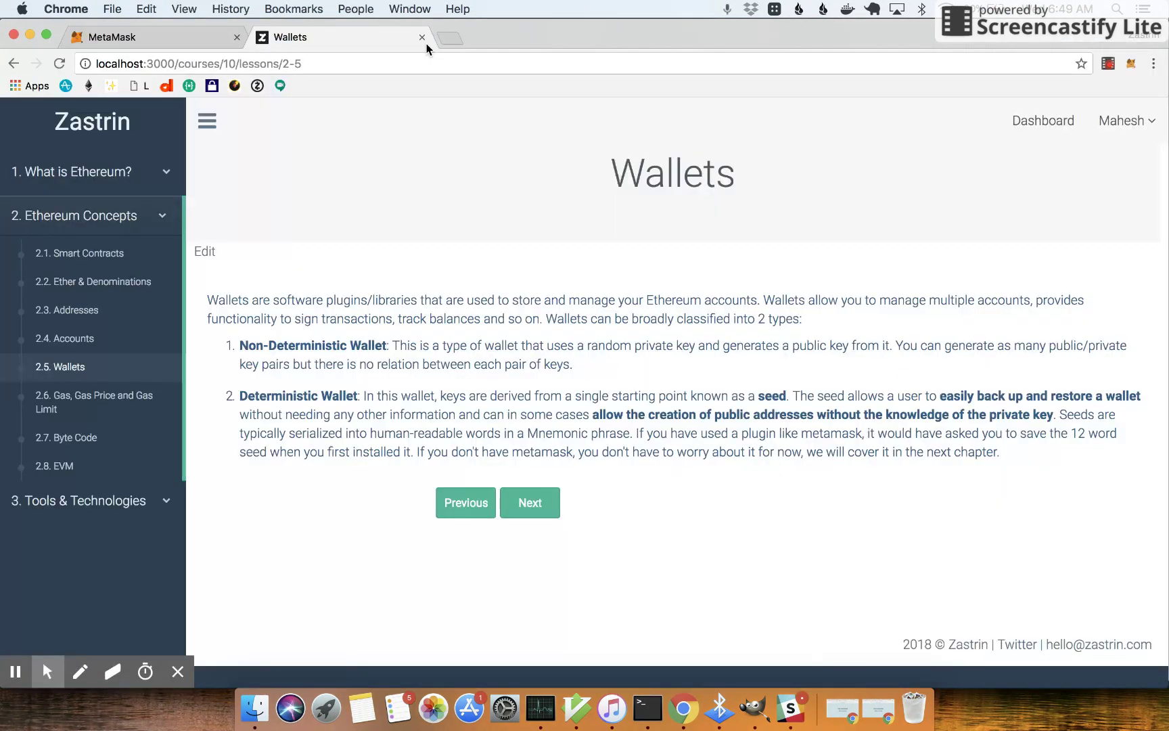
{"action": "double_click", "coordinate": [283, 399]}
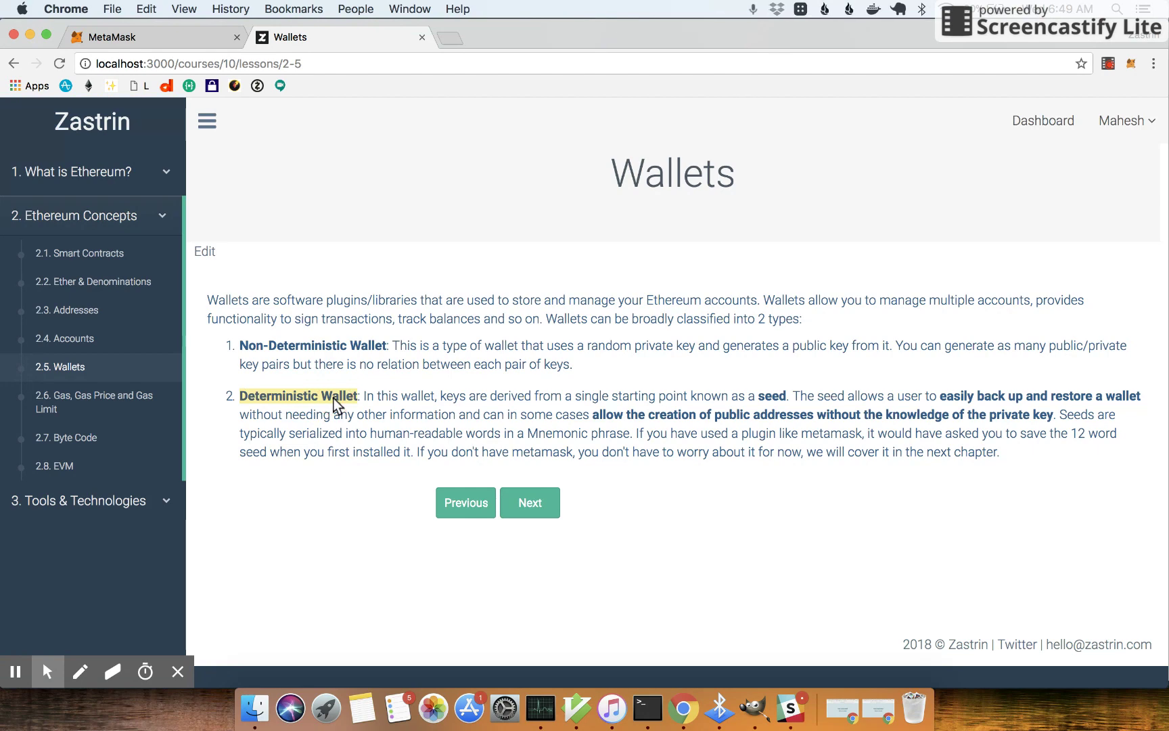
{"action": "left_click", "coordinate": [410, 412]}
- In MacVim, select the restored addresses on lines 7–8, then return the cursor to line 4
{"action": "key", "text": "super+Tab"}
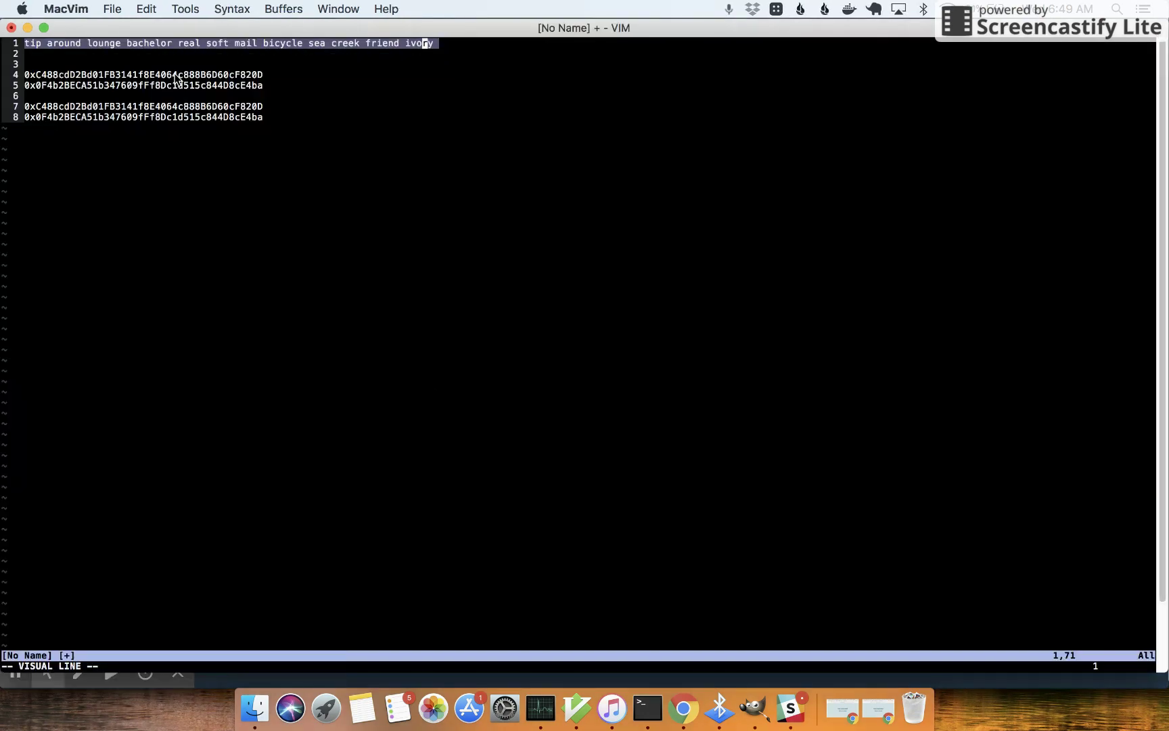
{"action": "triple_click", "coordinate": [126, 107]}
{"action": "left_click_drag", "start_coordinate": [126, 106], "coordinate": [125, 123]}
{"action": "left_click", "coordinate": [124, 76]}
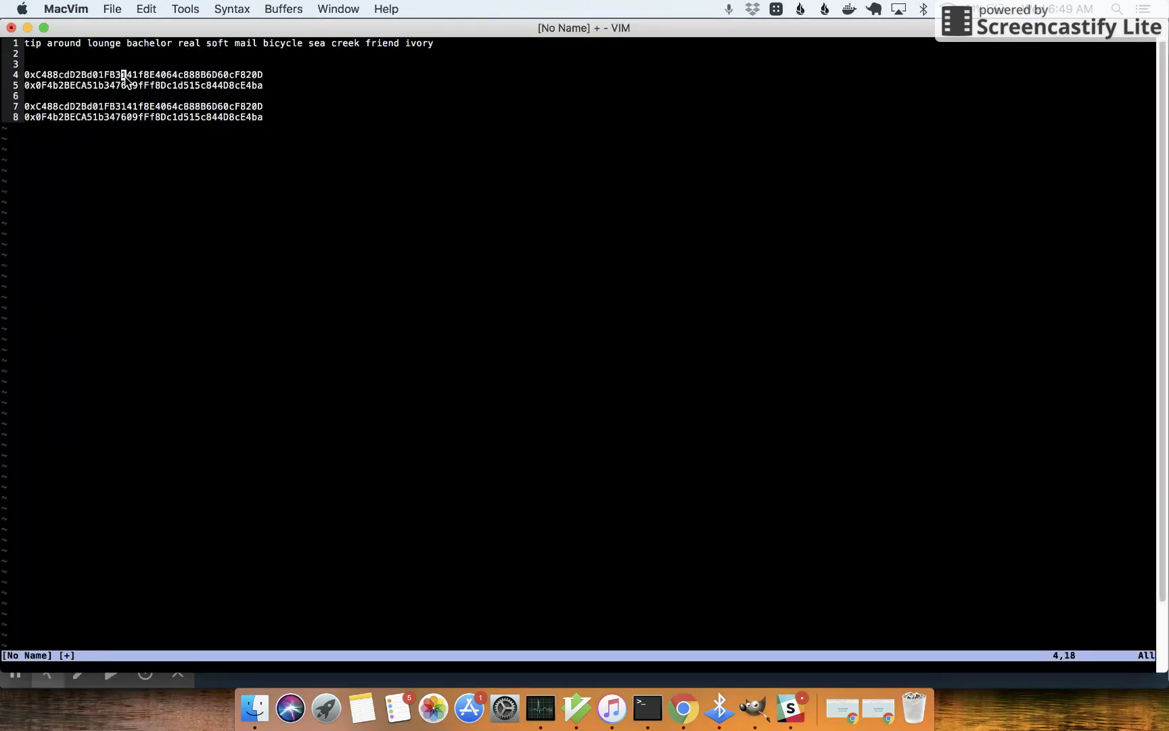